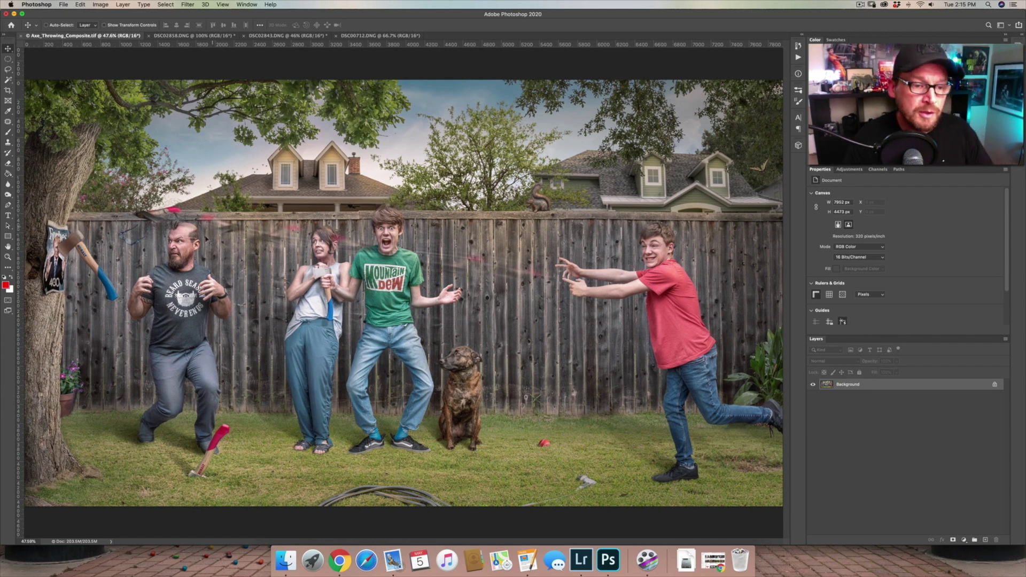
Switch to the DSC02843.DNG photo, view the bearded man at 100%, and activate the standard Lasso Tool.
click(283, 35)
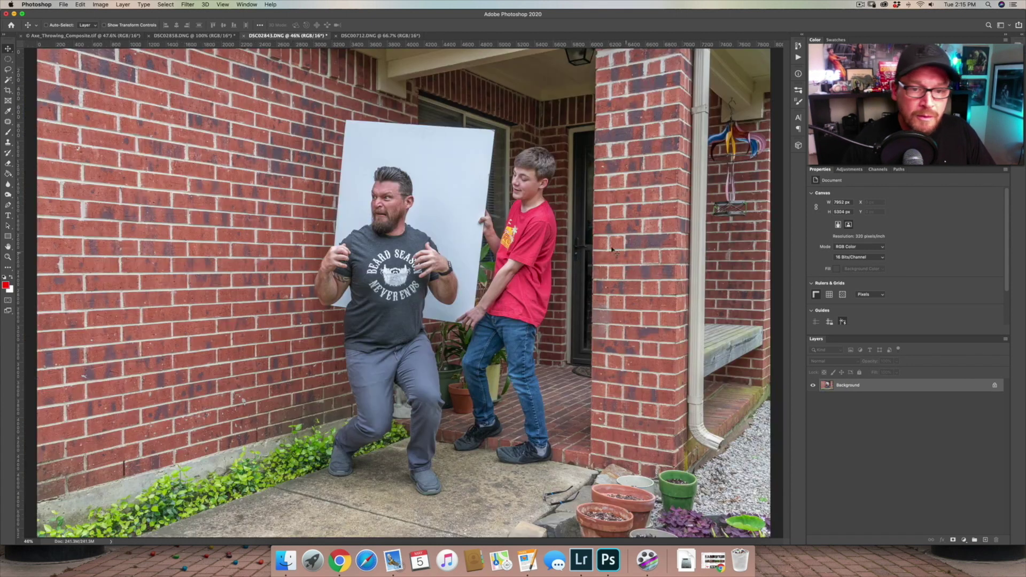
click(341, 218)
click(366, 237)
click(368, 243)
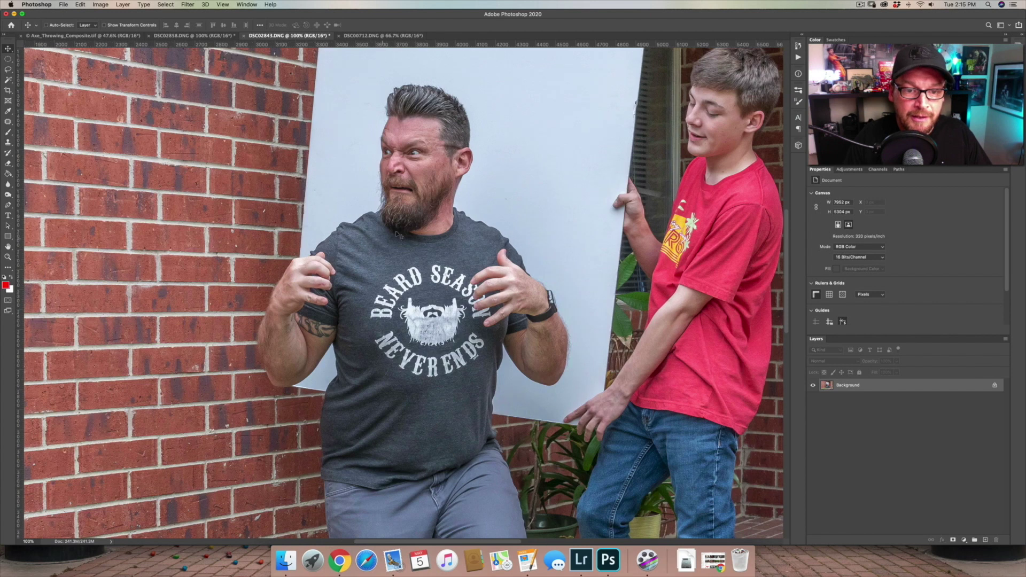
scroll(409, 221, up, 3)
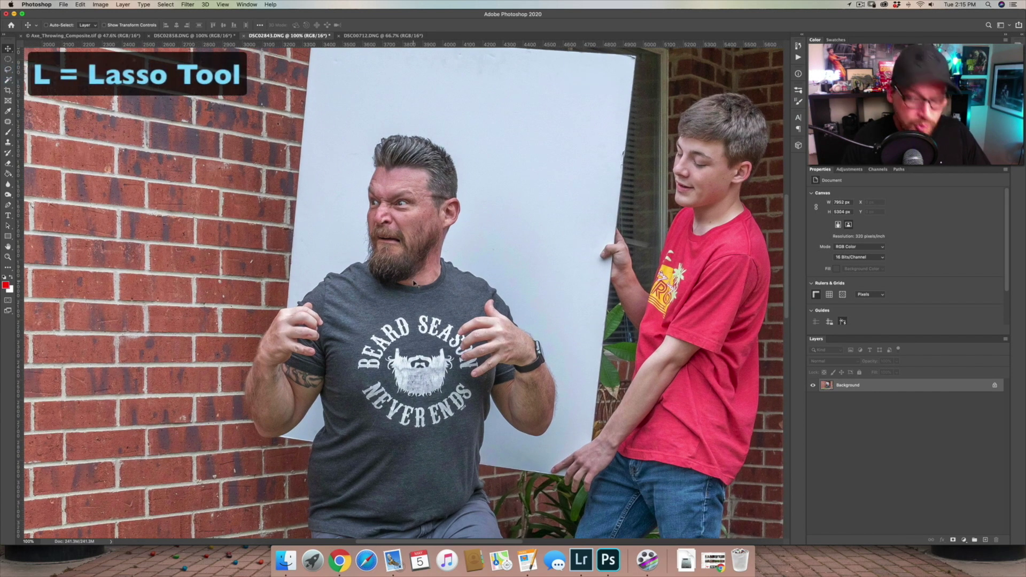
key(l)
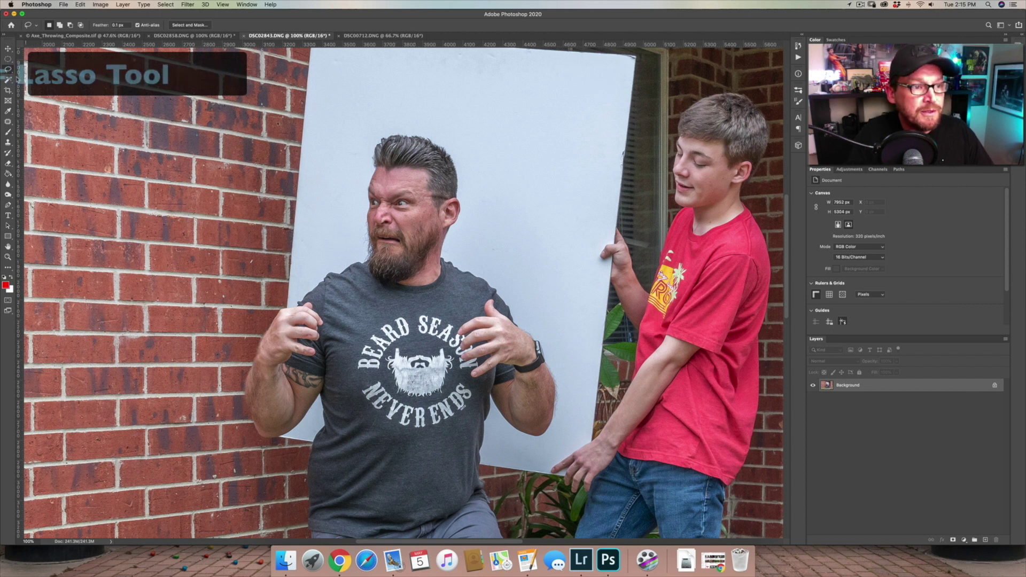
click(8, 69)
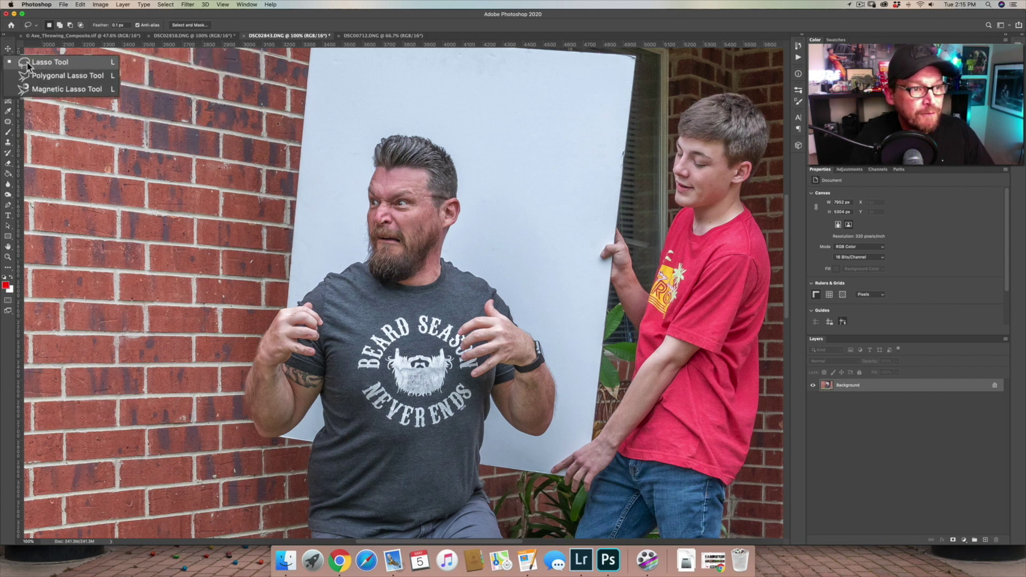
click(57, 60)
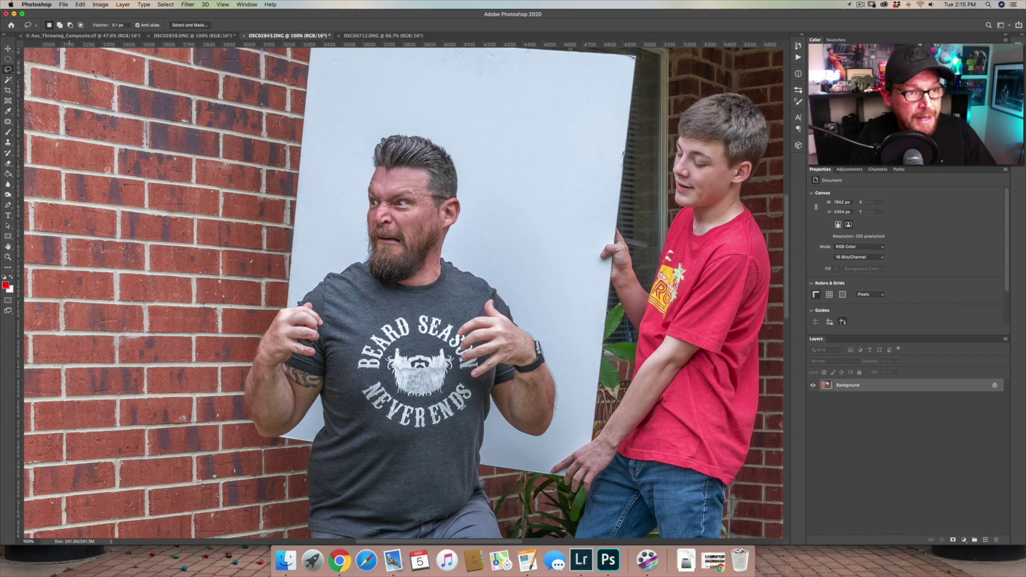
Cycle through the lasso tool variants and return to the standard Lasso Tool.
click(9, 70)
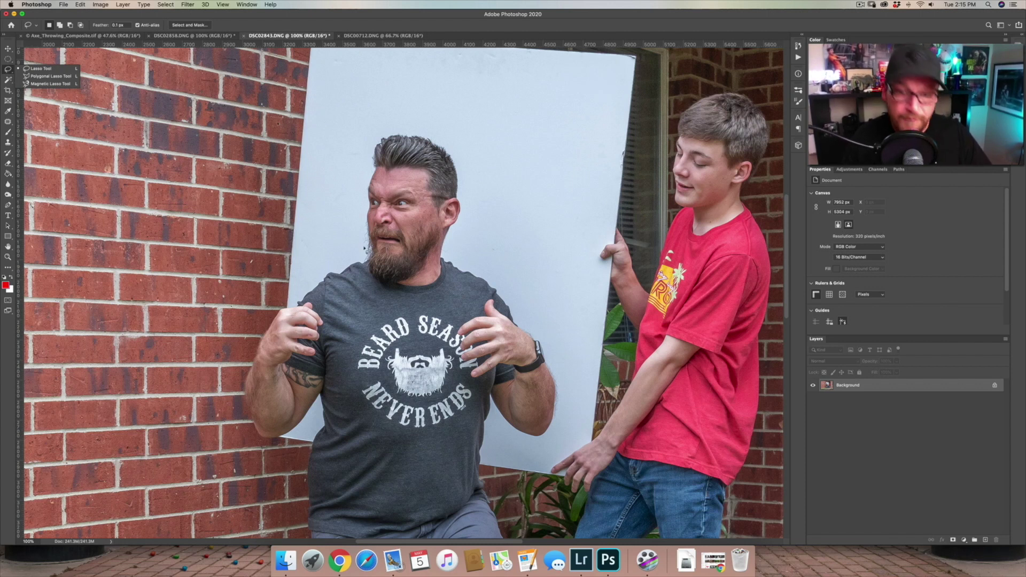
click(19, 68)
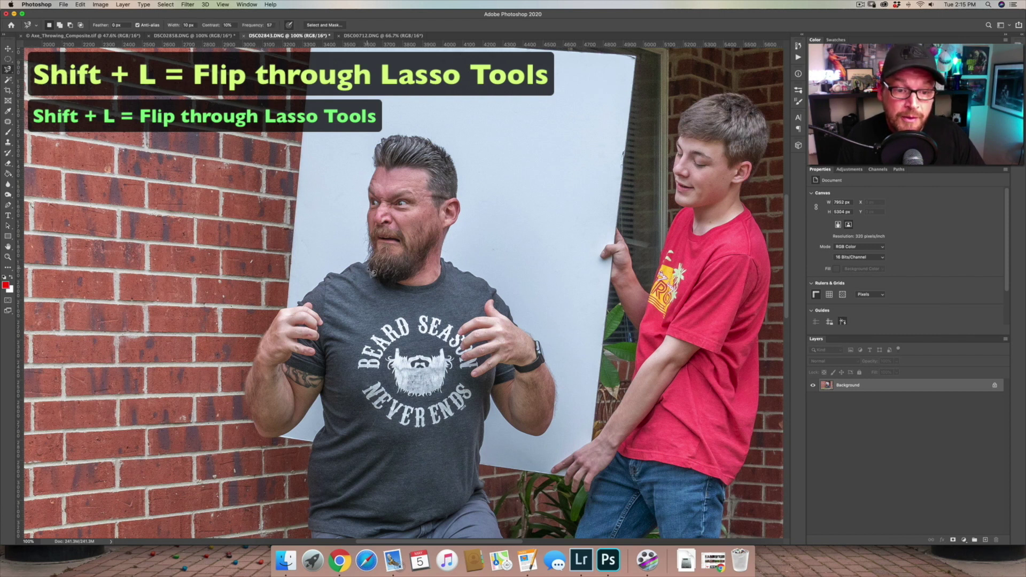
key(shift+l)
key(shift+l)
key(shift+l)
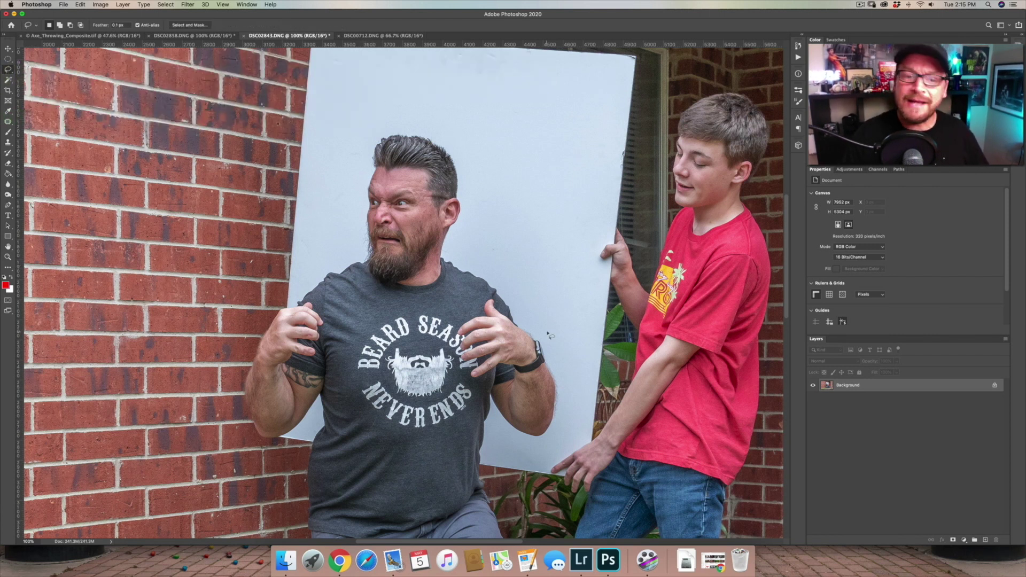
Copy the bearded man's lassoed head to a new layer and enlarge it to about 117%, nudging it slightly upward.
mouse_move(398, 111)
mouse_down()
mouse_move(339, 153)
mouse_move(331, 255)
mouse_move(377, 316)
mouse_move(481, 259)
mouse_move(474, 126)
mouse_move(449, 113)
mouse_up()
key(super+j)
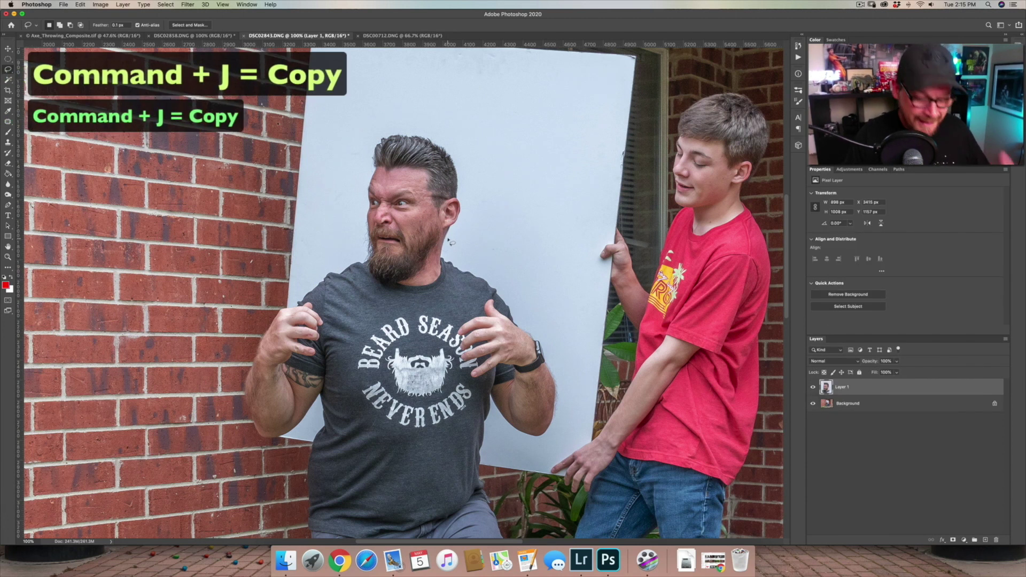
key(super+t)
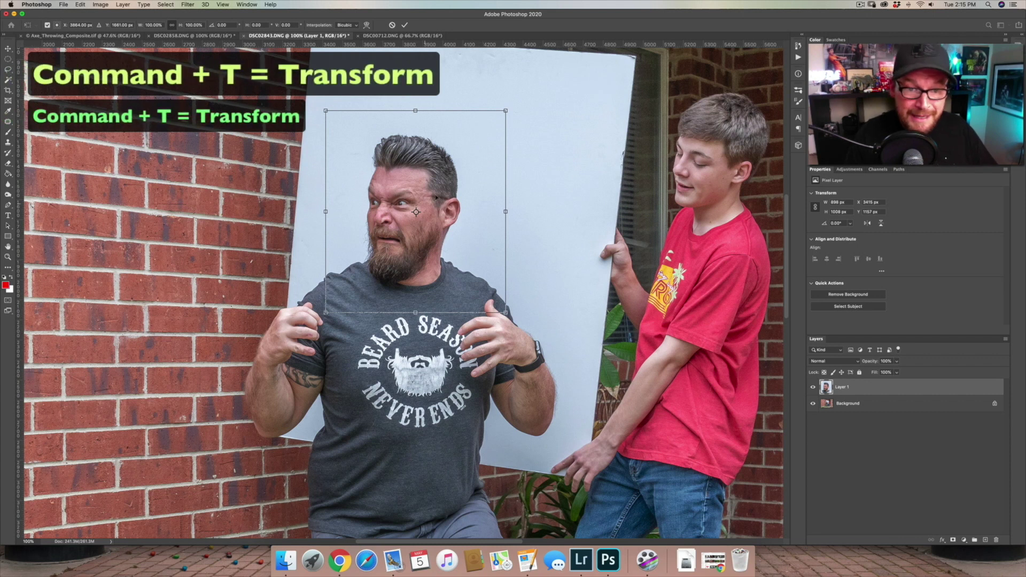
drag(507, 109, 525, 95)
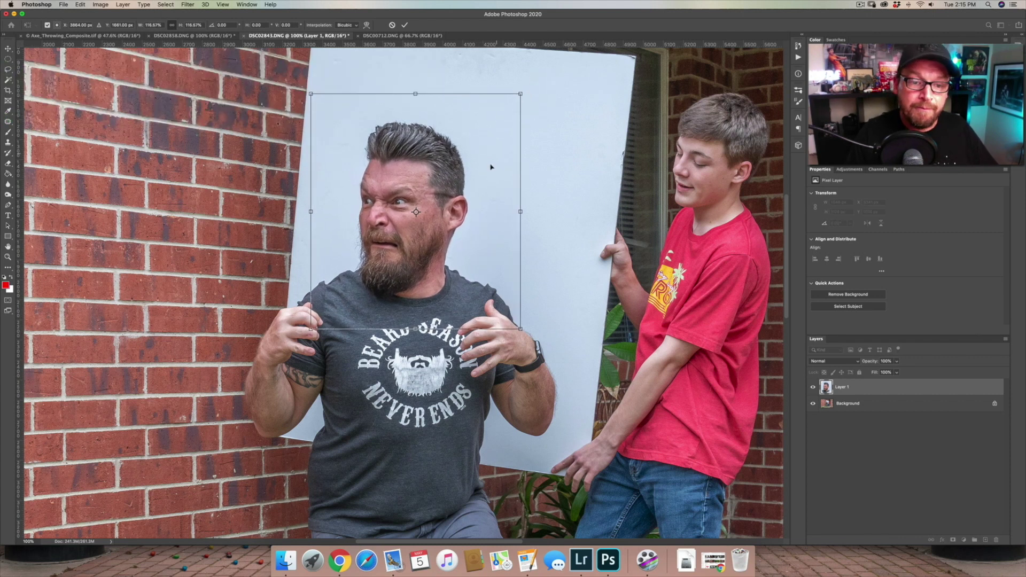
key(Return)
drag(465, 245, 472, 231)
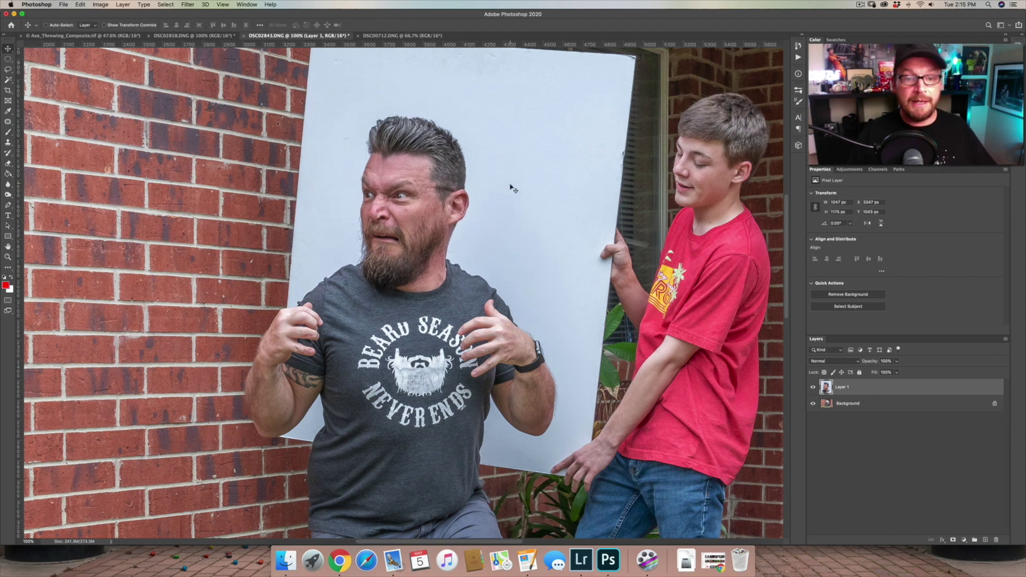
On a new layer, lasso a circular area near the white board's upper corner and paint it red with the Brush.
key(super+0)
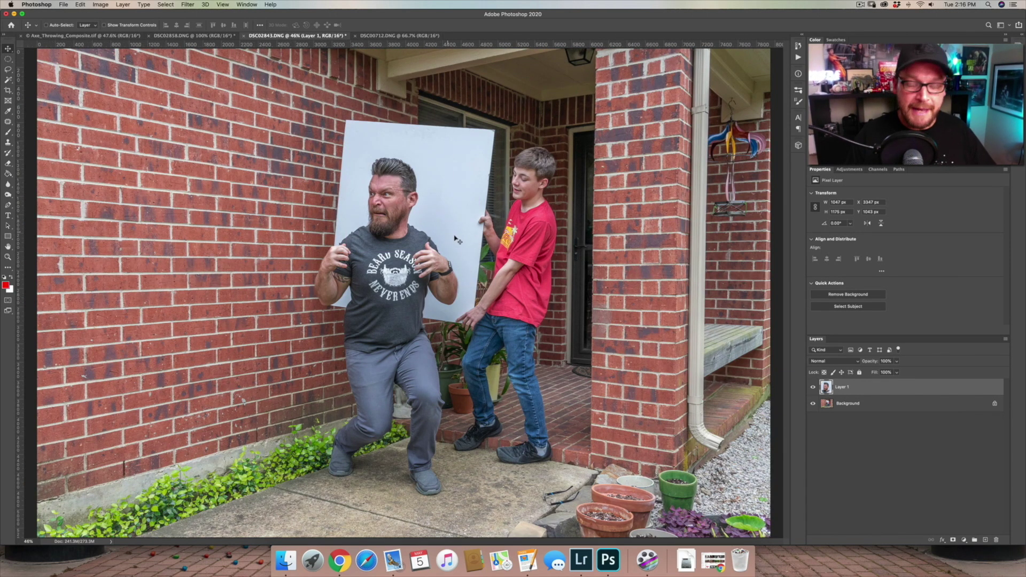
click(986, 540)
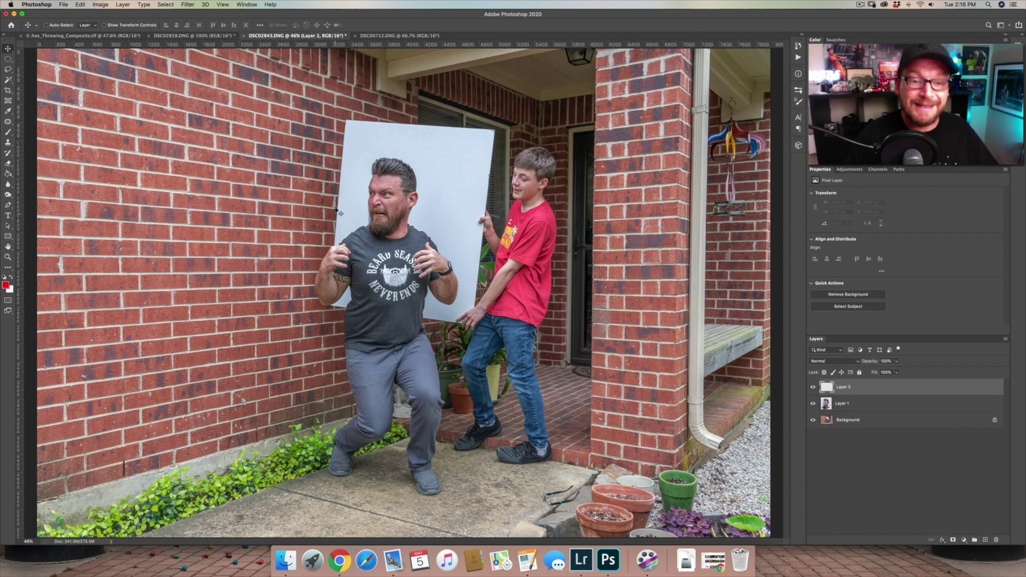
key(l)
mouse_move(459, 134)
mouse_down()
mouse_move(489, 166)
mouse_move(434, 134)
mouse_move(461, 119)
mouse_up()
key(b)
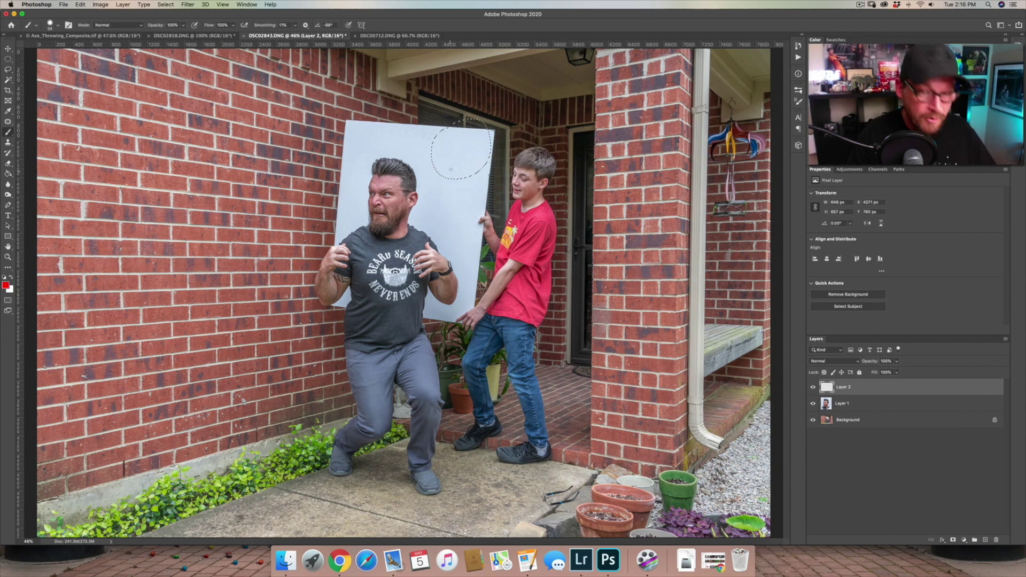
mouse_move(440, 160)
mouse_down()
mouse_move(449, 187)
mouse_move(462, 171)
mouse_move(477, 175)
mouse_move(481, 140)
mouse_up()
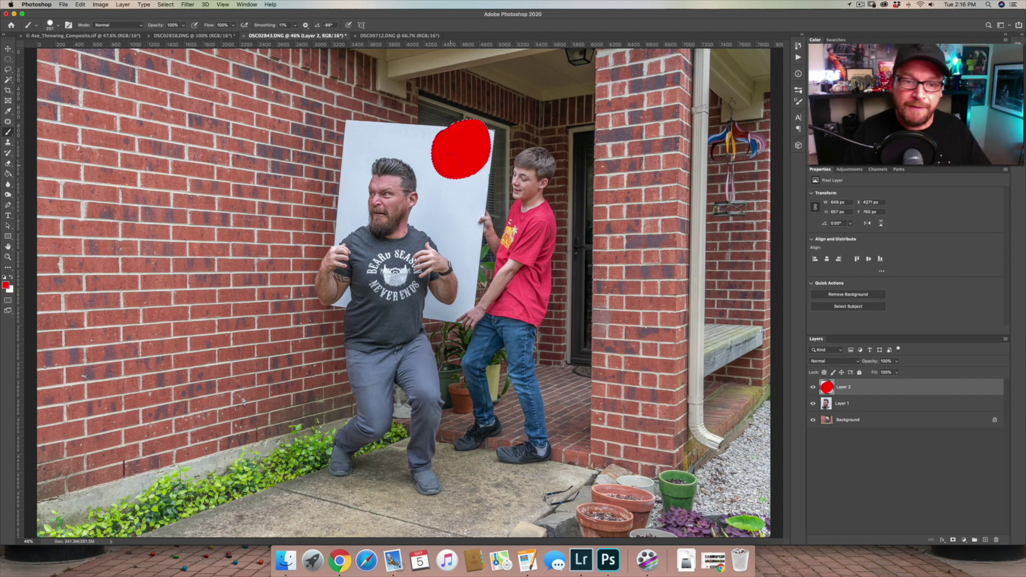
Deselect, paint a freehand red patch over the board's other upper corner, and delete the red paint layer.
key(super+d)
mouse_move(351, 146)
mouse_down()
mouse_move(374, 113)
mouse_move(351, 142)
mouse_move(373, 113)
mouse_move(368, 142)
mouse_move(385, 130)
mouse_up()
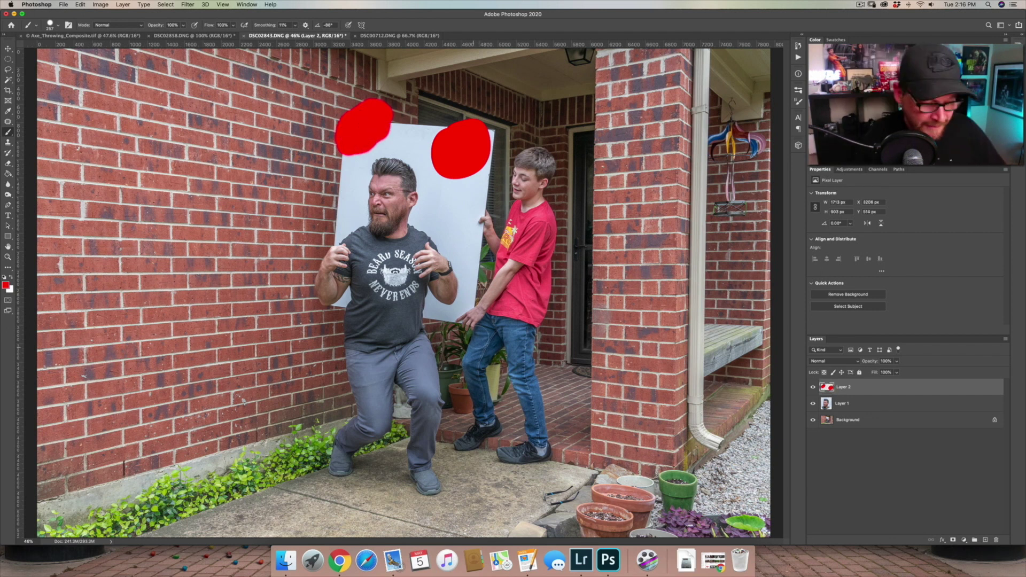
key(BackSpace)
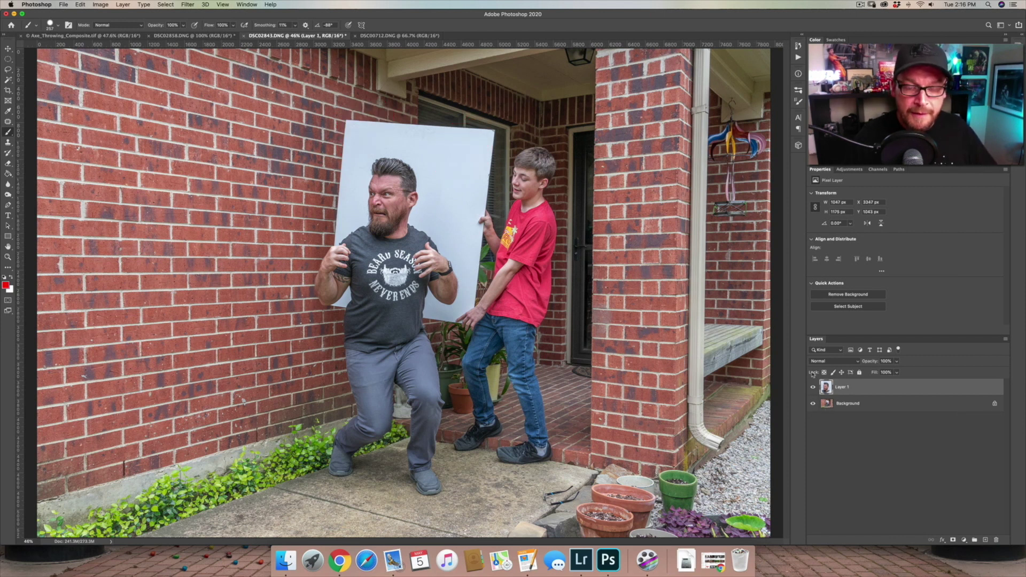
In the axe photo, trace the axe head with the Magnetic Lasso, copy it to a new layer and hide the Background layer.
click(195, 36)
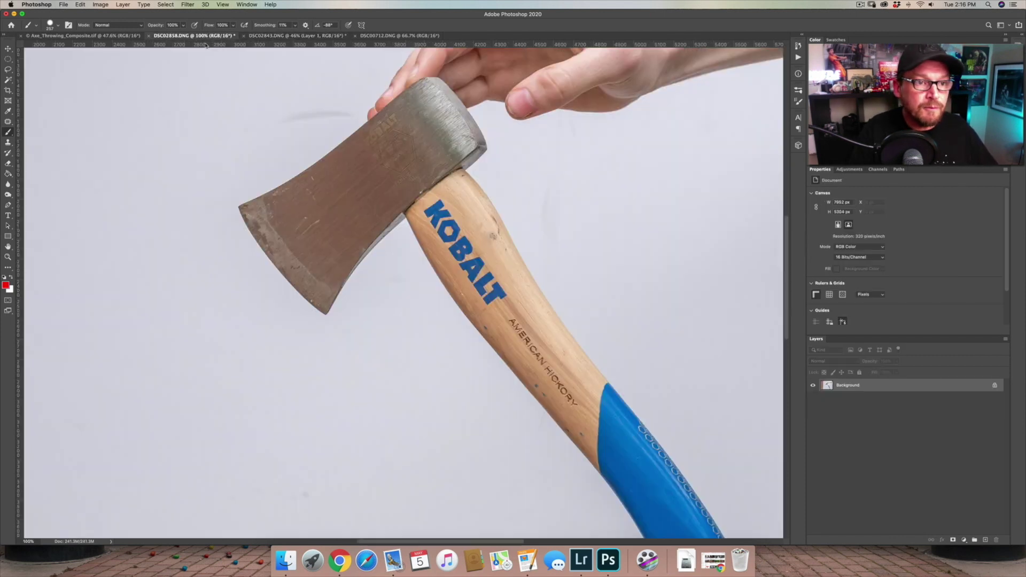
key(l)
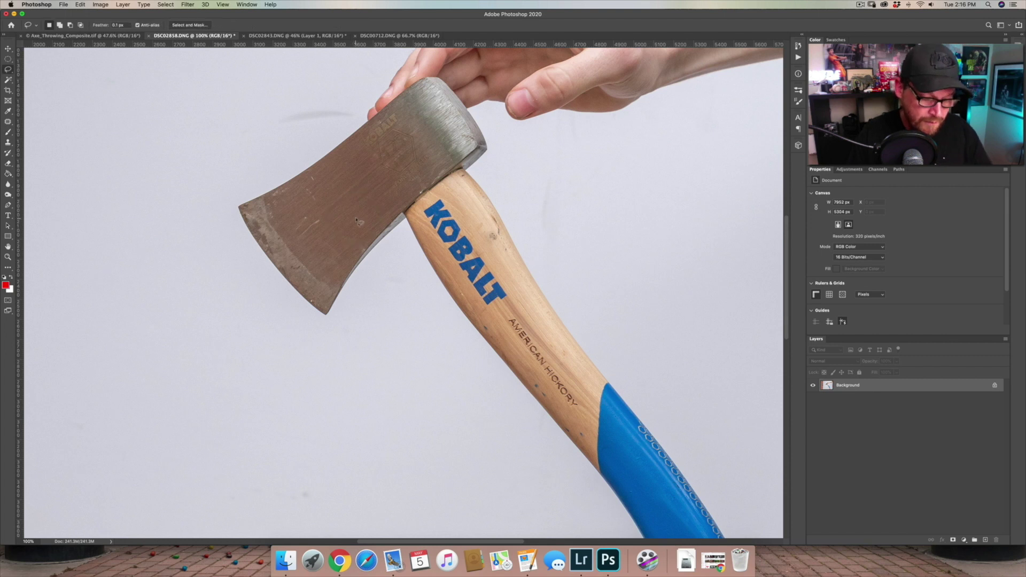
key(shift+l)
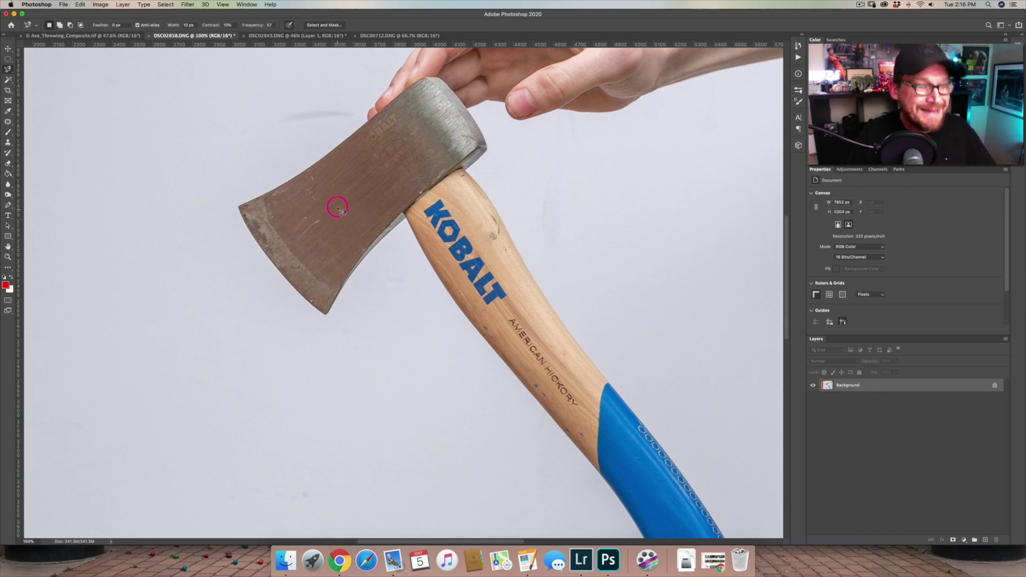
click(328, 316)
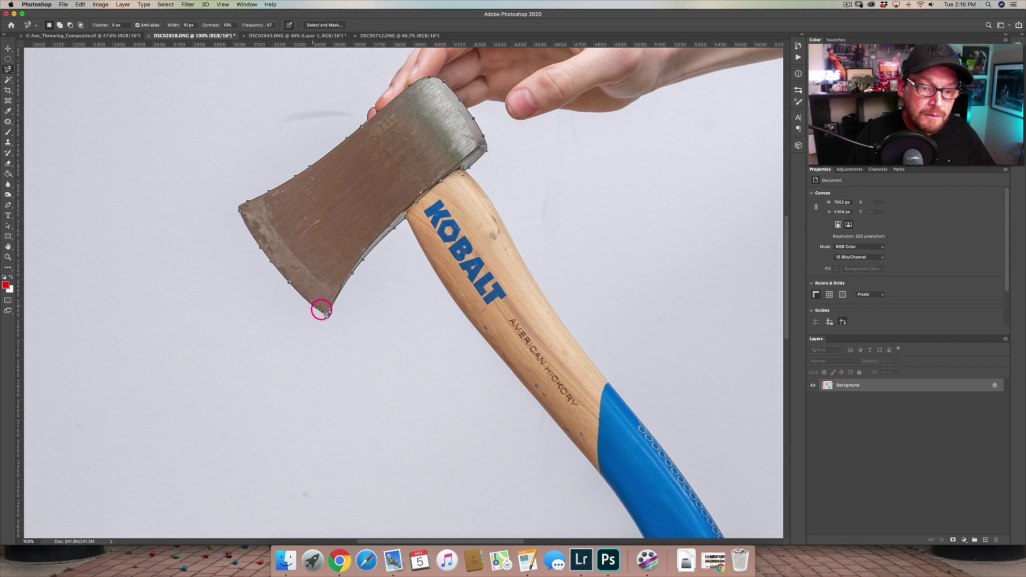
double_click(326, 315)
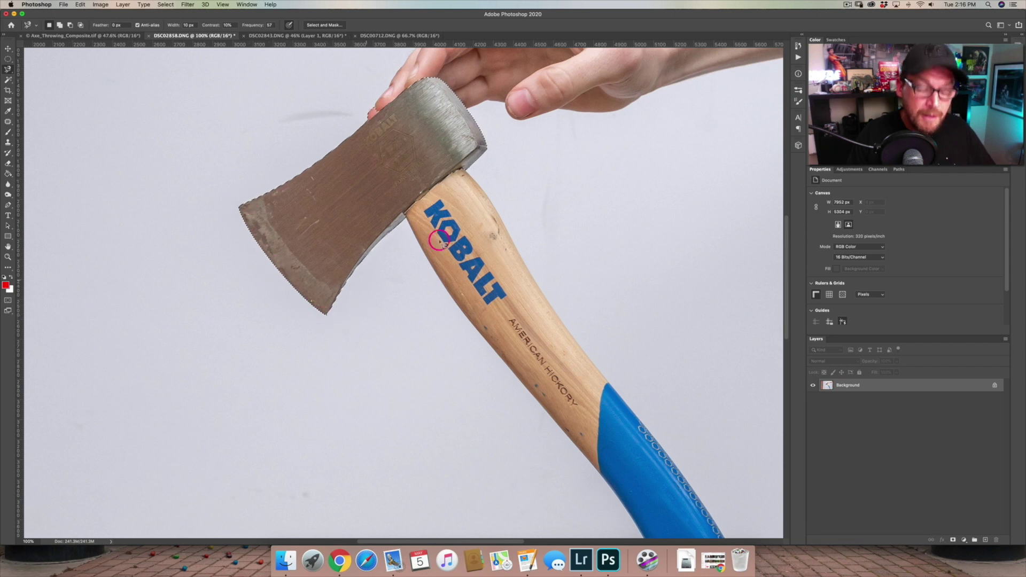
key(super+j)
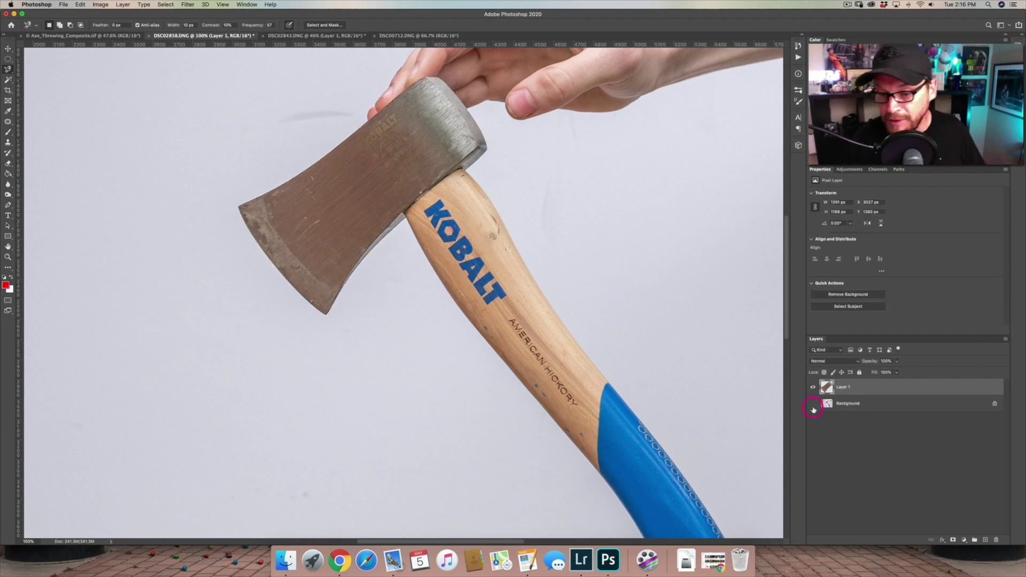
click(813, 404)
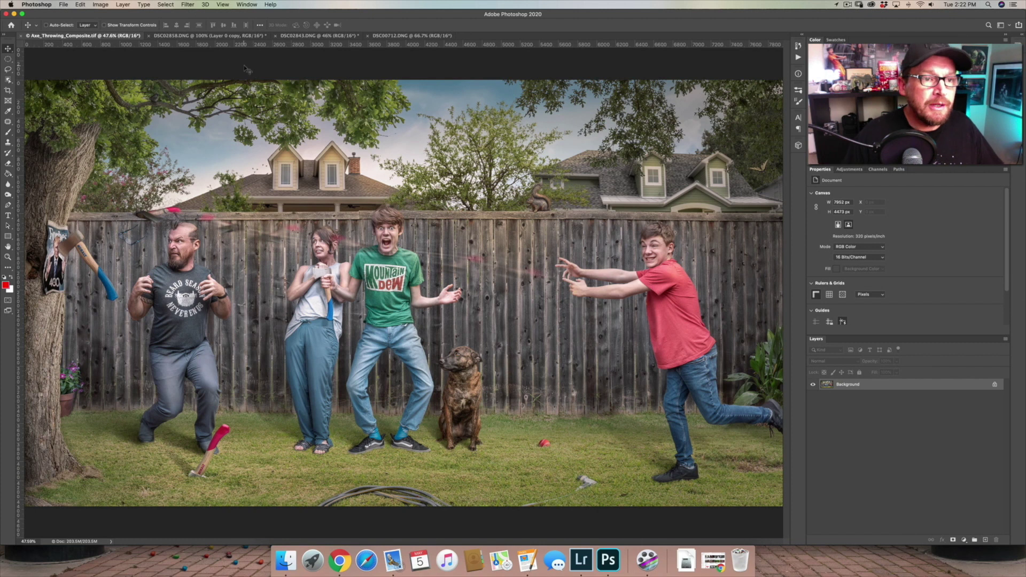
In the cut-out axe document, add a new layer and clip it to the Layer 0 copy layer.
click(204, 36)
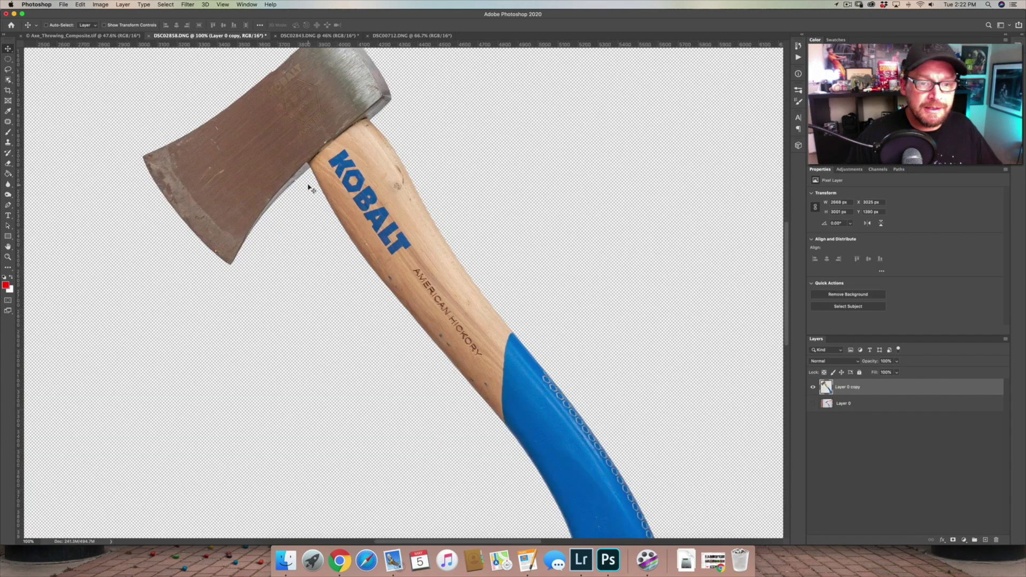
drag(263, 187, 363, 326)
alt+click(379, 370)
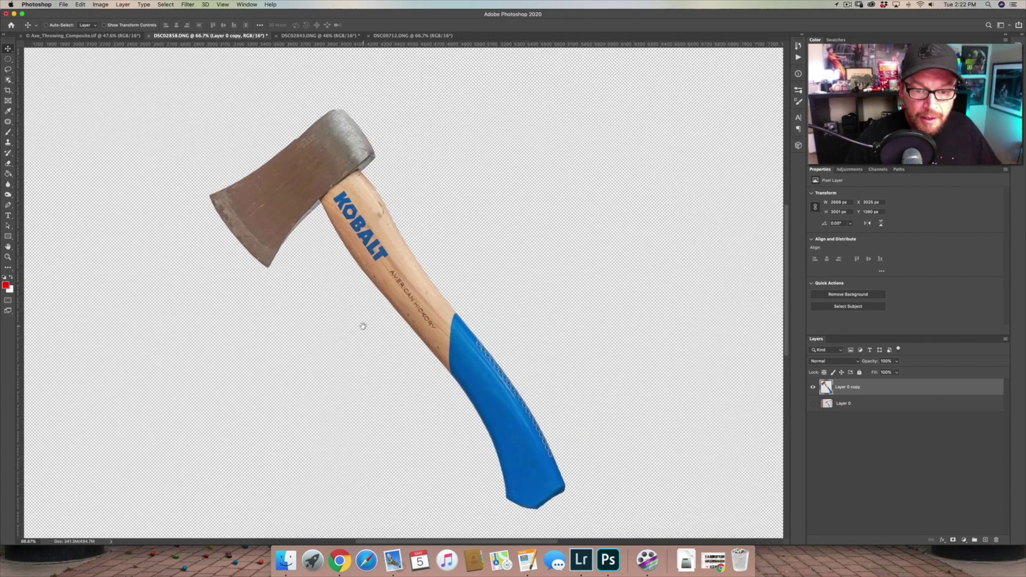
click(986, 540)
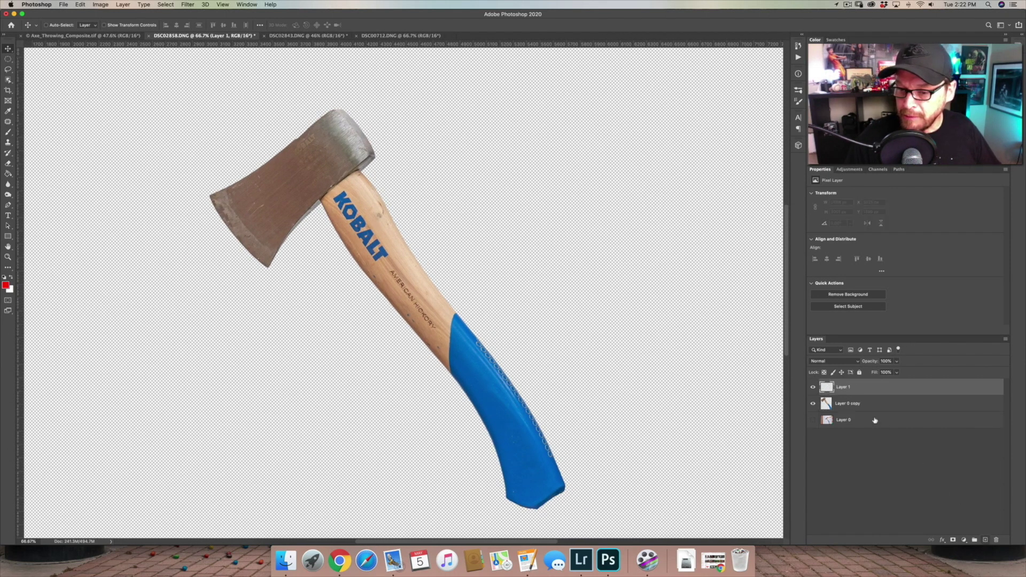
drag(853, 390, 855, 394)
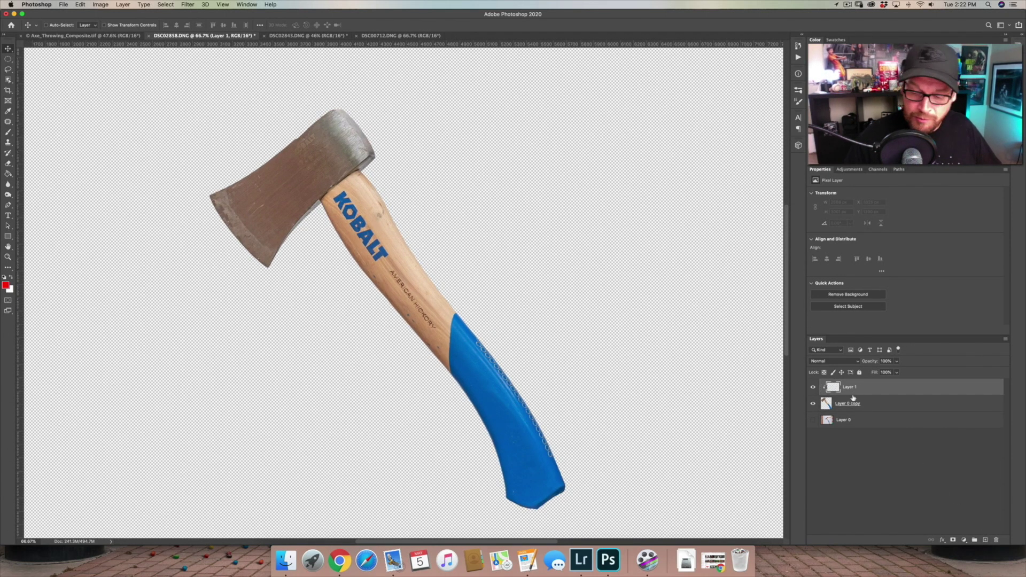
Activate the Brush Tool with black as the foreground color and enlarge the brush for painting on the axe.
key(b)
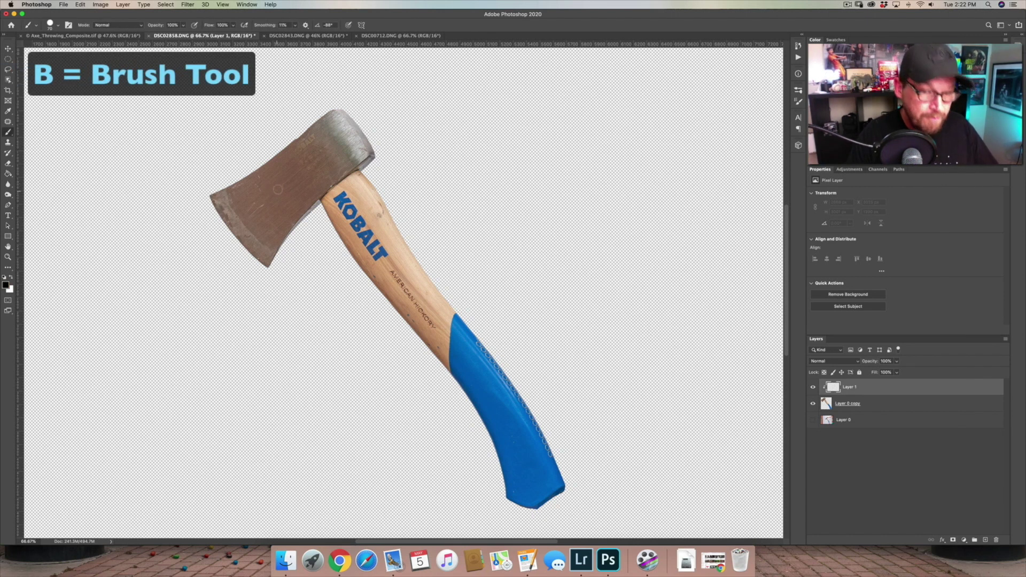
mouse_move(298, 180)
mouse_down()
mouse_move(331, 160)
mouse_move(347, 121)
mouse_up()
drag(369, 202, 377, 195)
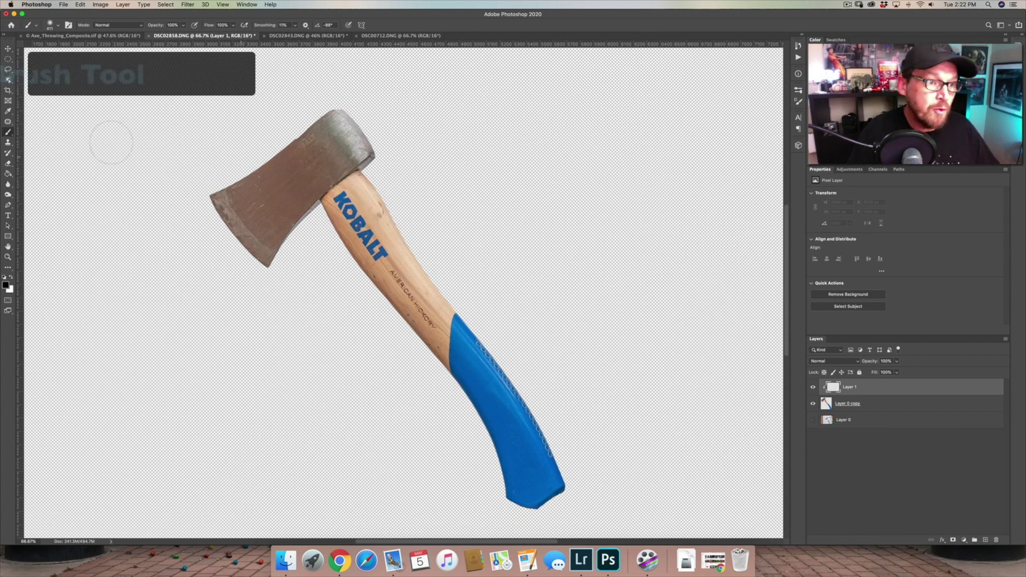
Cycle through the brush tool variants, including the Pencil, Color Replacement and Mixer Brush tools.
right_click(9, 133)
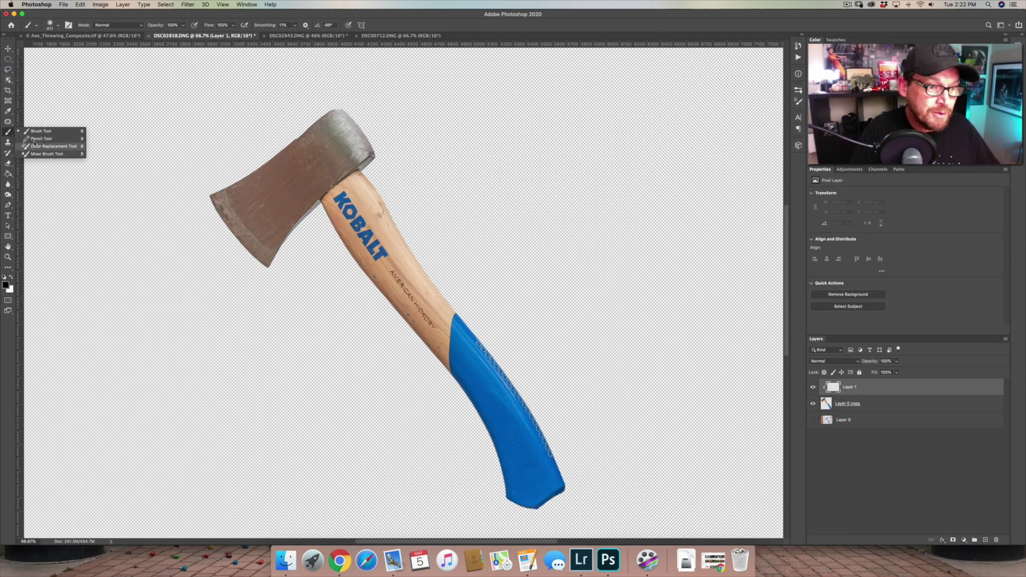
click(7, 135)
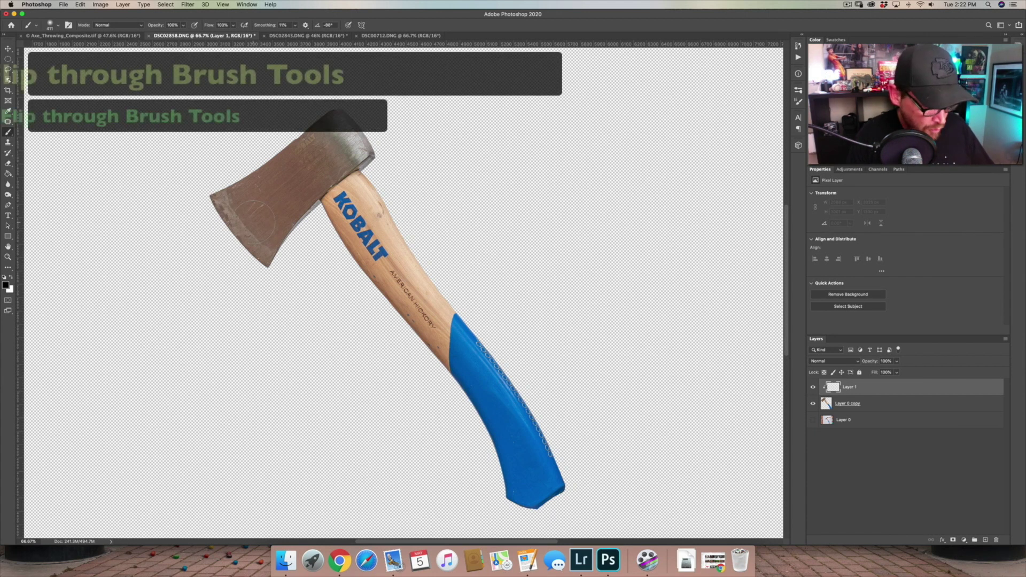
key(shift+b)
key(shift+b)
key(shift+b)
key(shift+b)
key(shift+b)
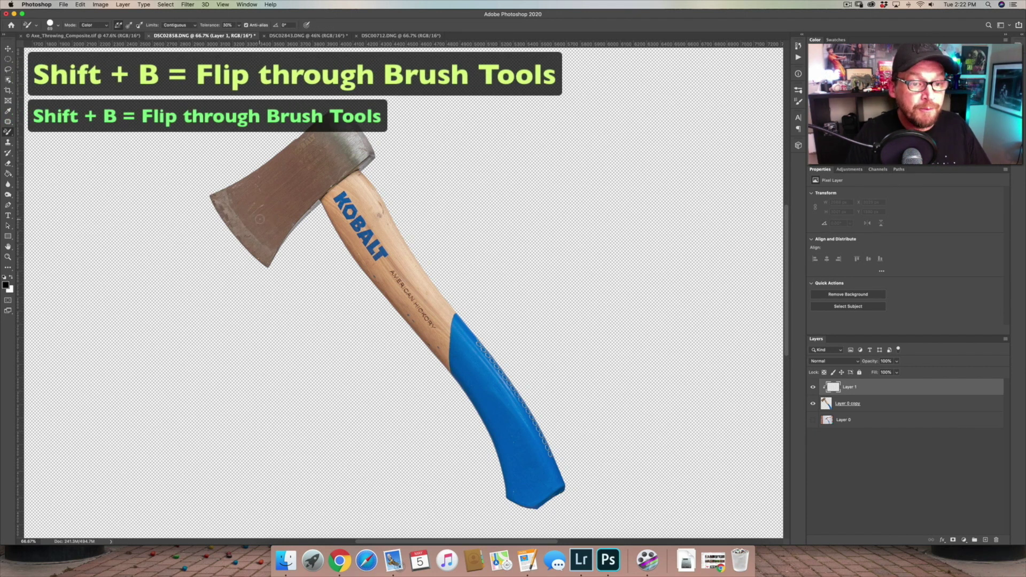
Paint black shading along the underside of the axe handle and near the head on the clipped layer, with layer opacity at 30%.
key(shift+b)
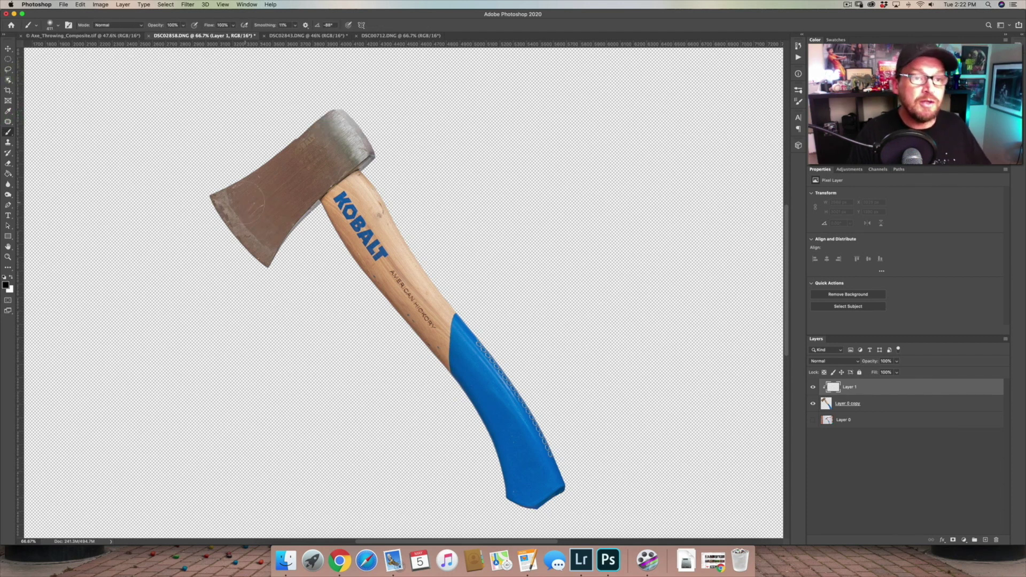
mouse_move(327, 246)
mouse_down()
mouse_move(342, 241)
mouse_move(346, 194)
mouse_move(342, 229)
mouse_move(330, 214)
mouse_move(489, 415)
mouse_move(525, 511)
mouse_move(498, 446)
mouse_up()
click(897, 362)
drag(892, 372, 869, 372)
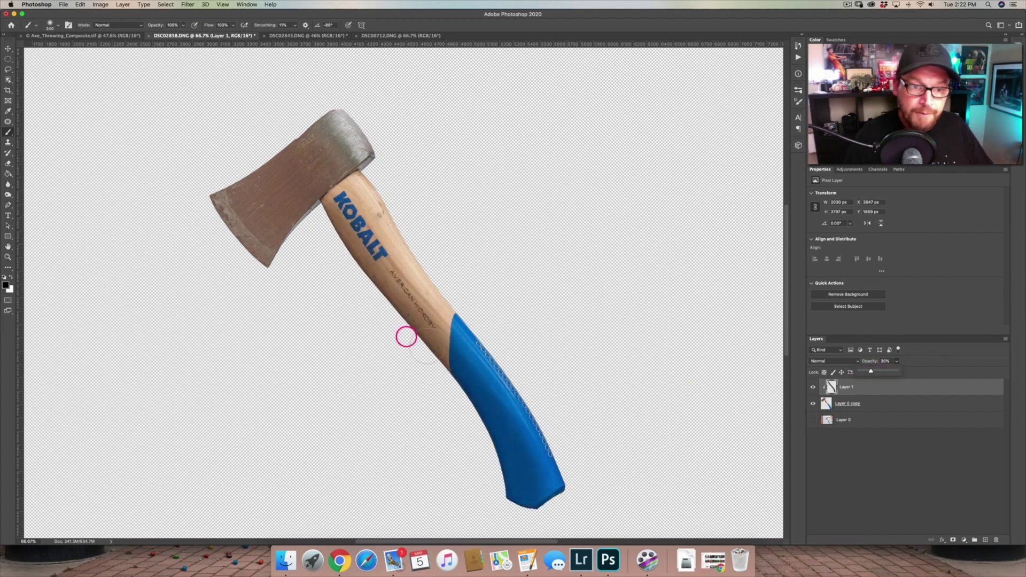
drag(329, 199, 305, 200)
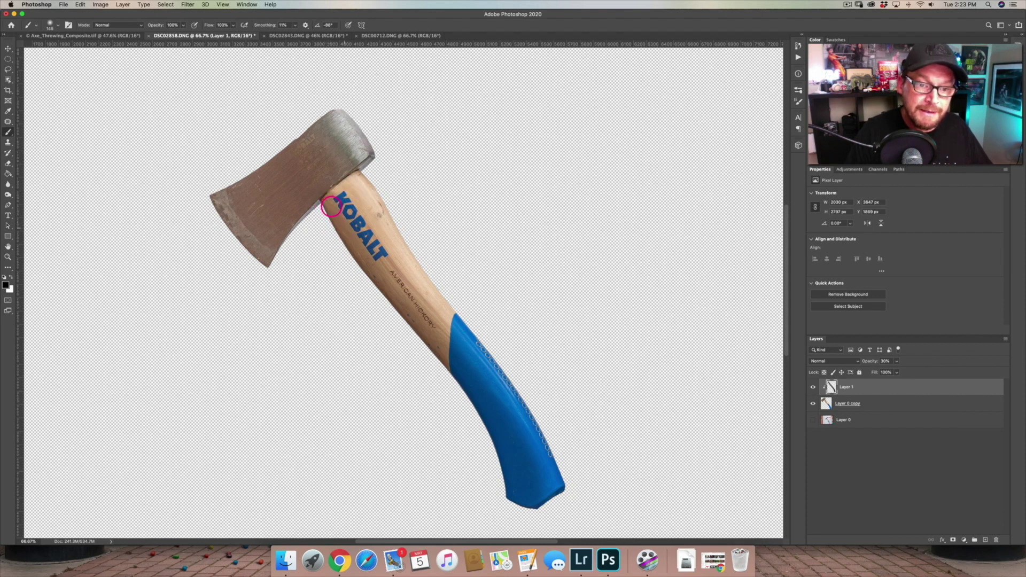
drag(312, 229, 304, 223)
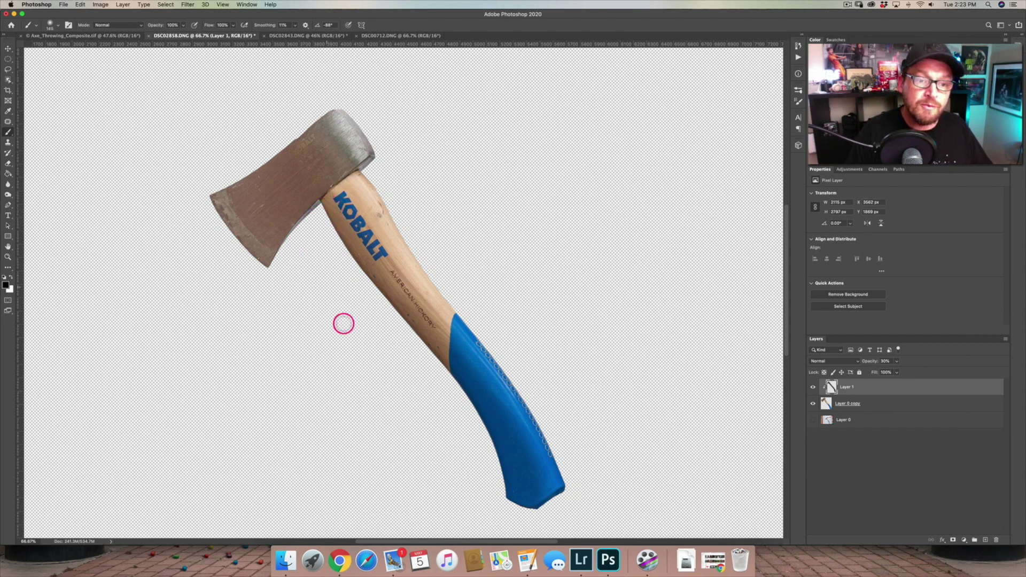
Add a new layer on top and stamp a hair-textured brush tip and a splatter brush tip on either side of the axe.
click(985, 541)
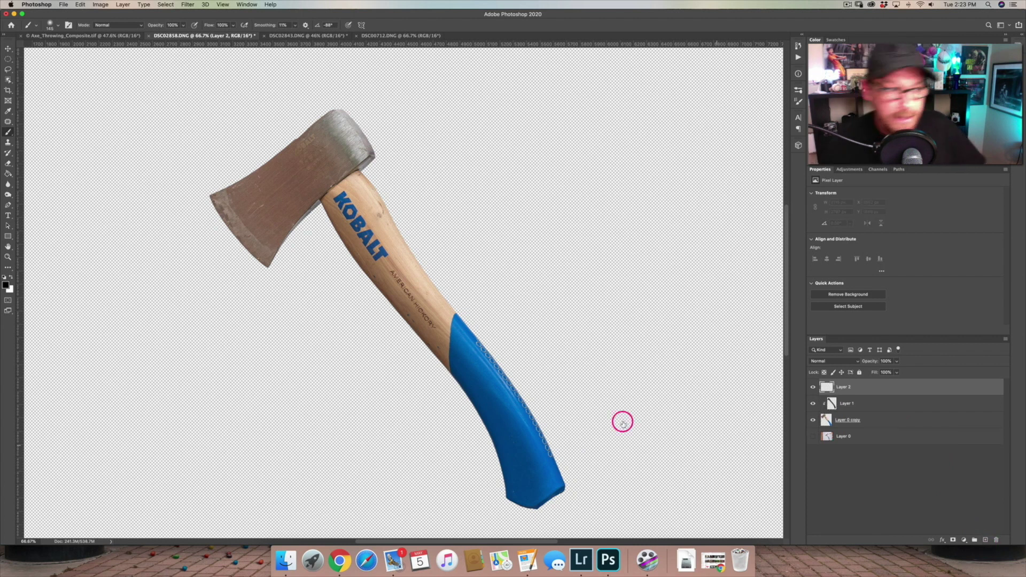
click(798, 102)
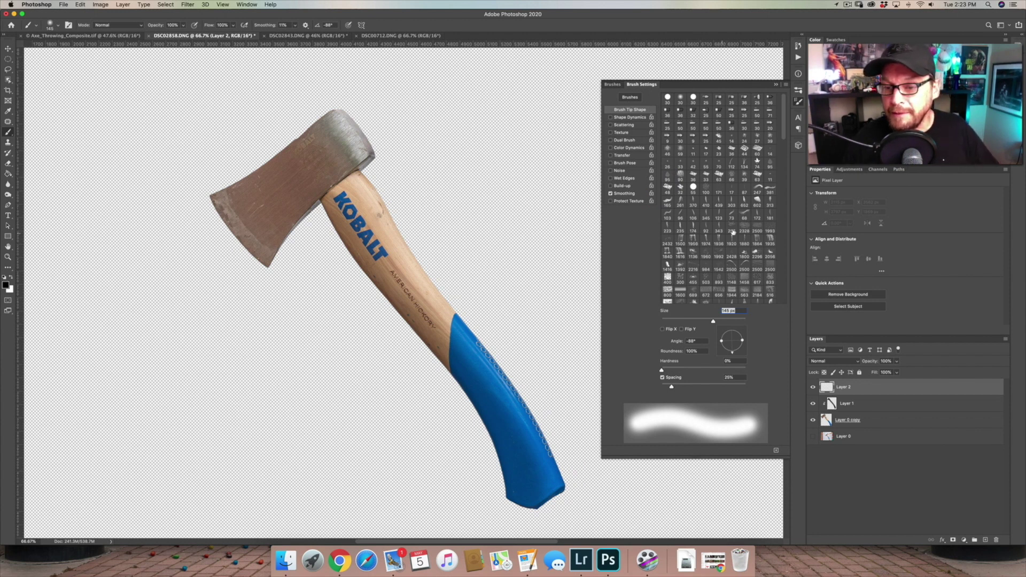
click(758, 201)
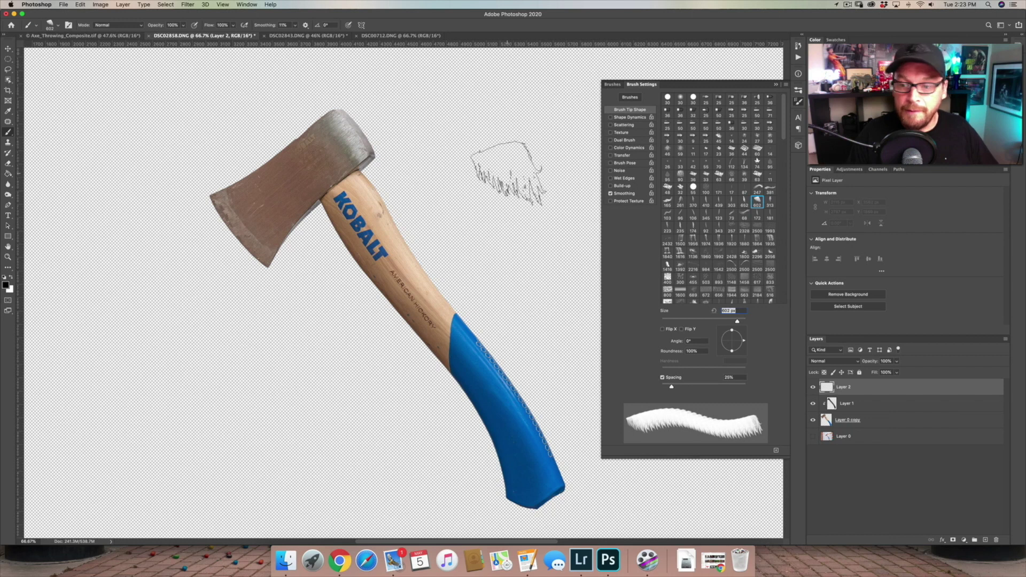
click(484, 158)
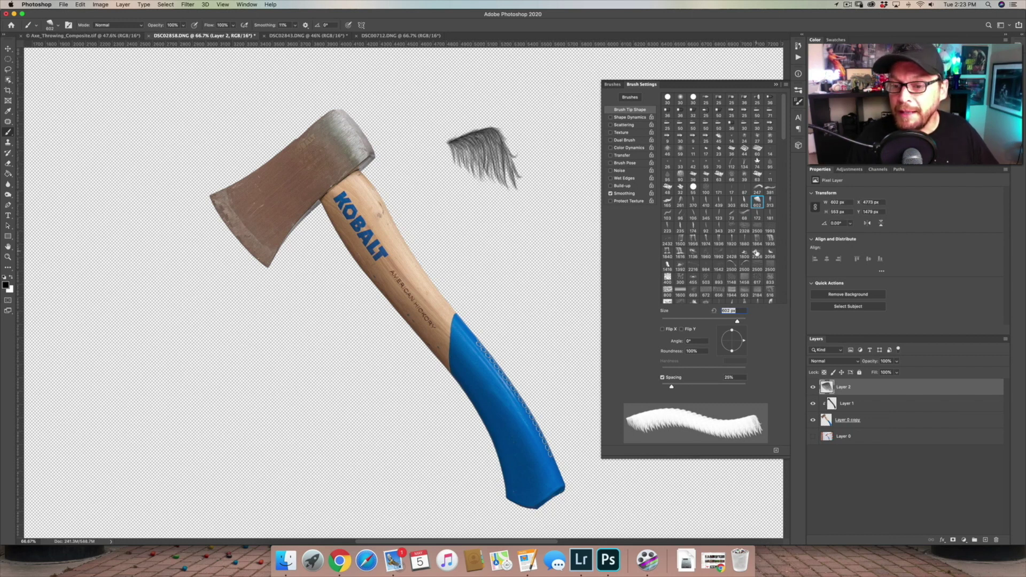
click(745, 254)
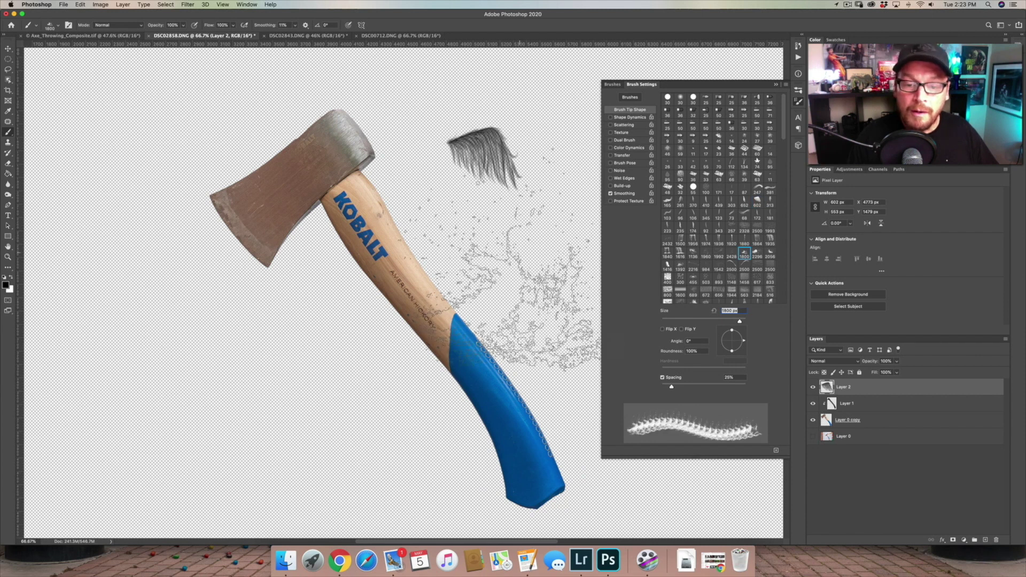
click(306, 369)
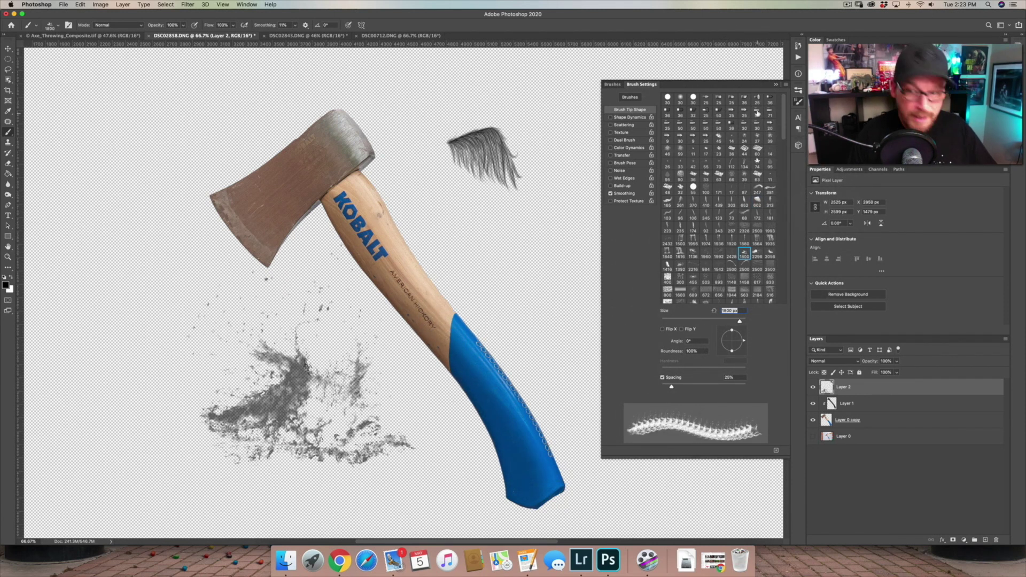
Draw test strokes above the axe, one with a Round Point bristle tip and one with a Flat Blunt bristle tip.
scroll(785, 119, down, 3)
scroll(782, 95, up, 3)
click(705, 99)
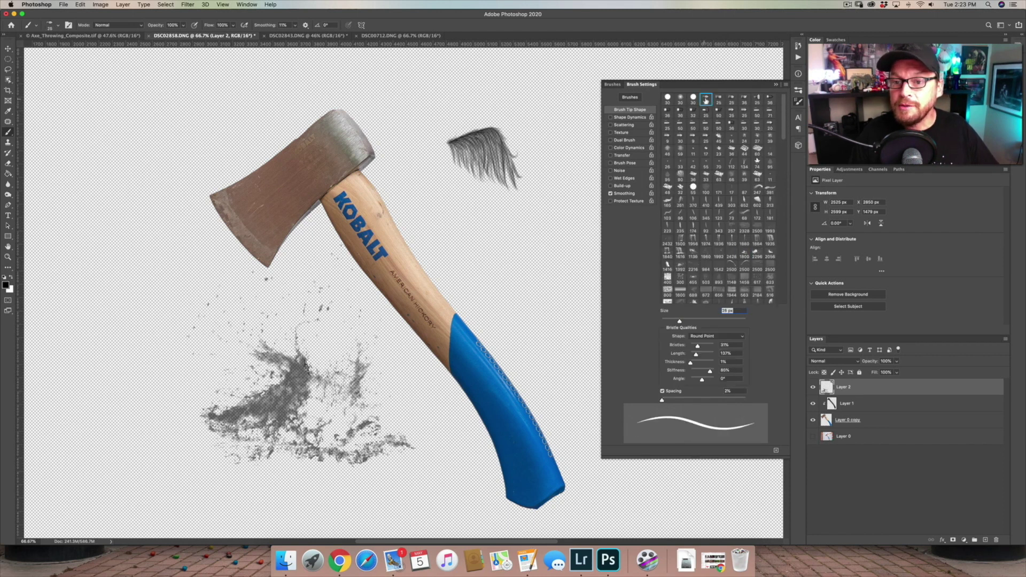
mouse_move(166, 145)
mouse_down()
mouse_move(206, 143)
mouse_move(170, 123)
mouse_move(271, 96)
mouse_move(319, 56)
mouse_up()
click(731, 125)
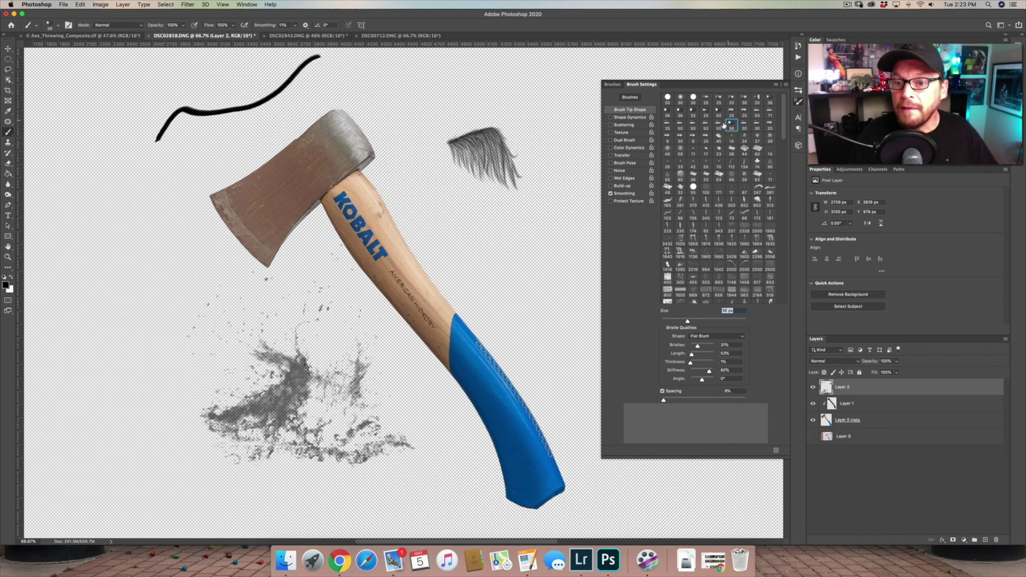
mouse_move(387, 97)
mouse_down()
mouse_move(436, 96)
mouse_move(574, 65)
mouse_up()
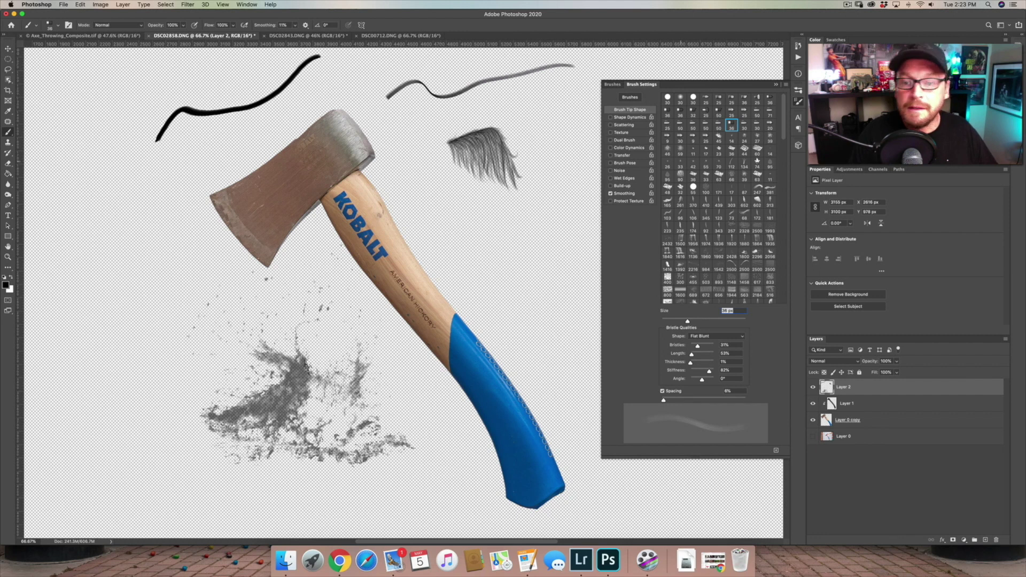
Draw wavy test strokes beside the axe with the Erodible Triangle, Flat Fan and Round Fan brush tips.
click(680, 137)
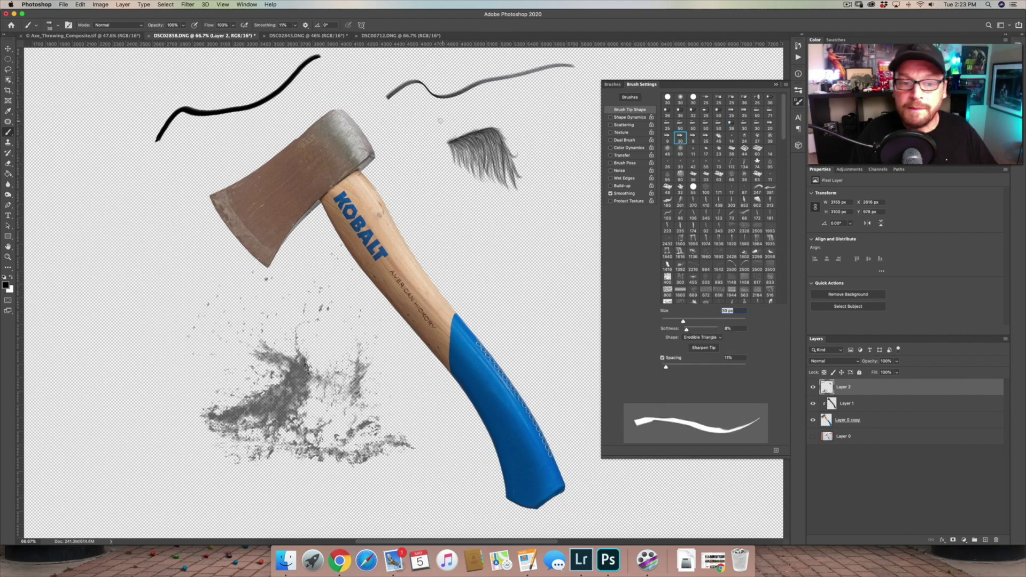
drag(419, 124, 546, 103)
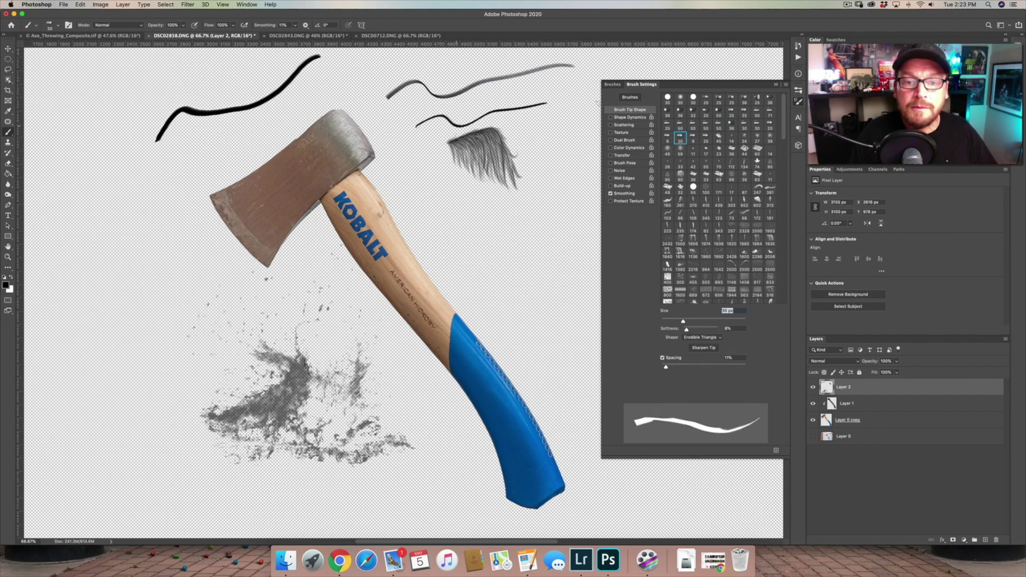
click(704, 112)
mouse_move(453, 229)
mouse_down()
mouse_move(491, 238)
mouse_move(598, 220)
mouse_up()
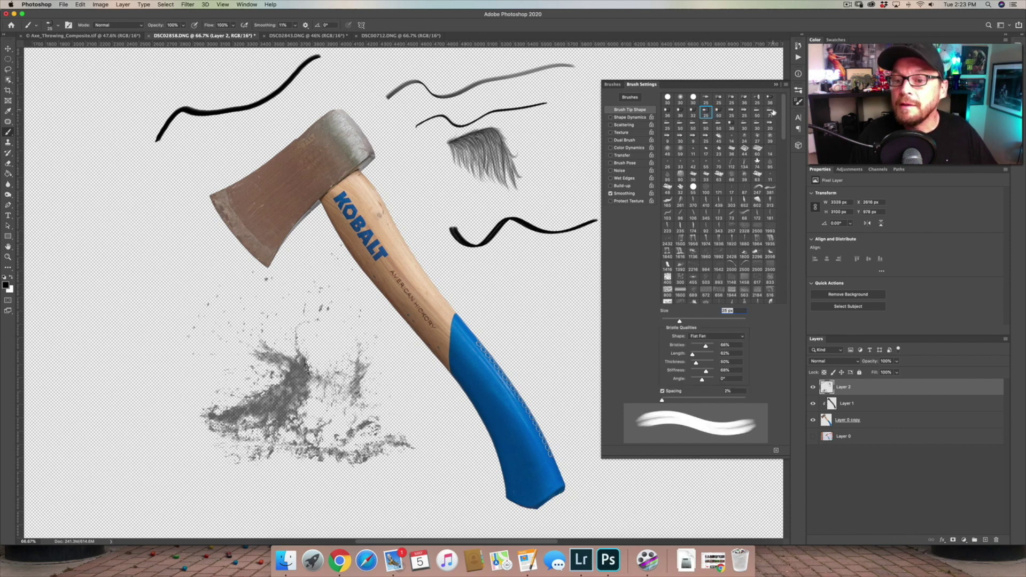
click(756, 99)
drag(460, 276, 550, 273)
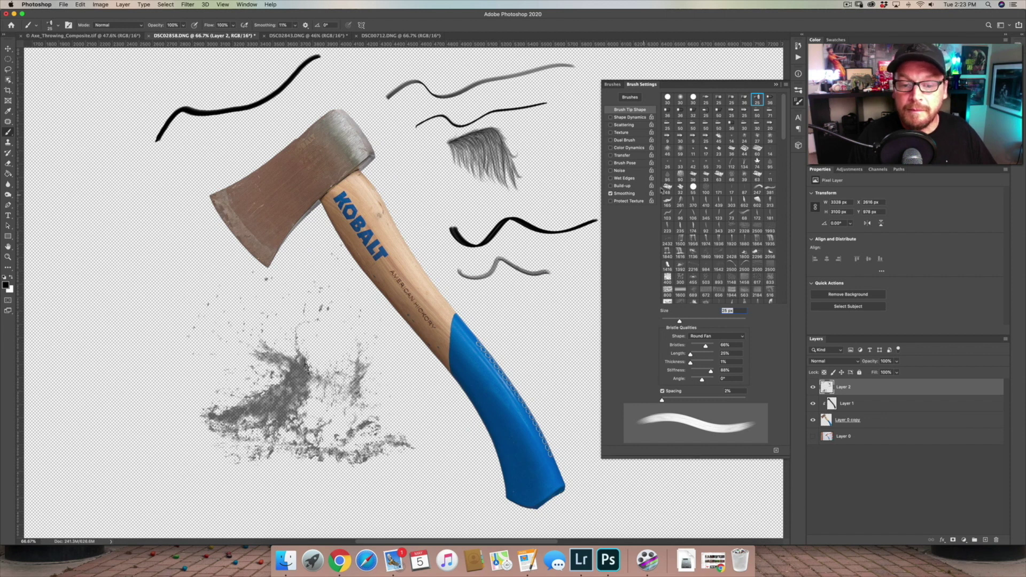
Draw short test strokes beside the axe with the Round Point, hard round and soft round brush tips.
click(704, 100)
drag(516, 308, 567, 305)
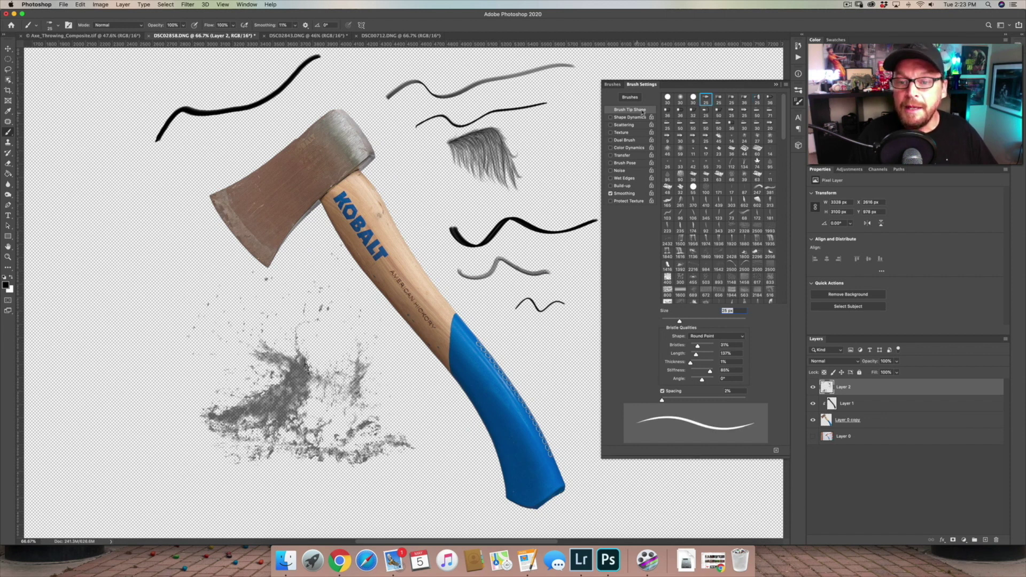
click(668, 98)
drag(420, 193, 479, 199)
click(681, 102)
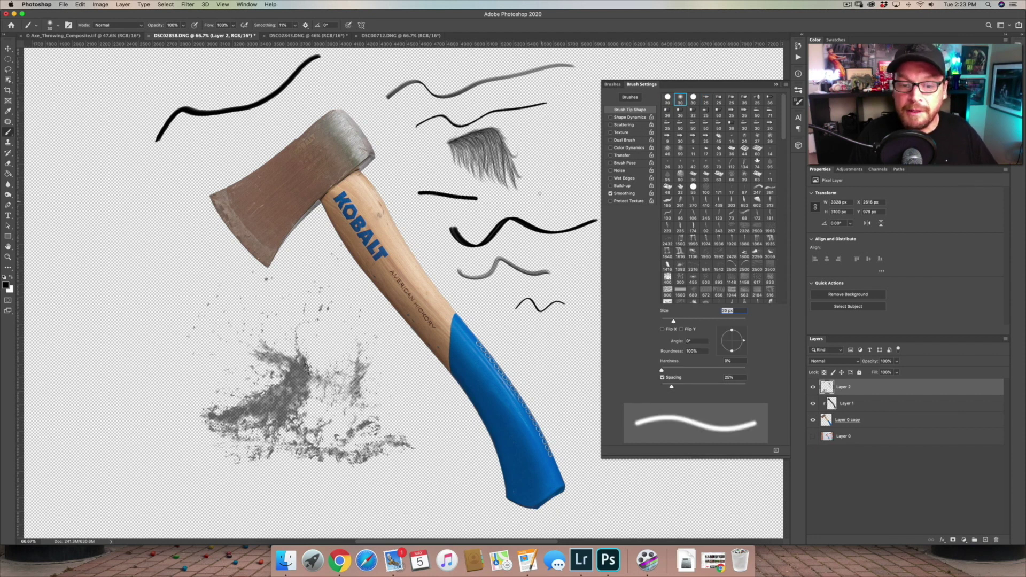
drag(527, 194, 580, 178)
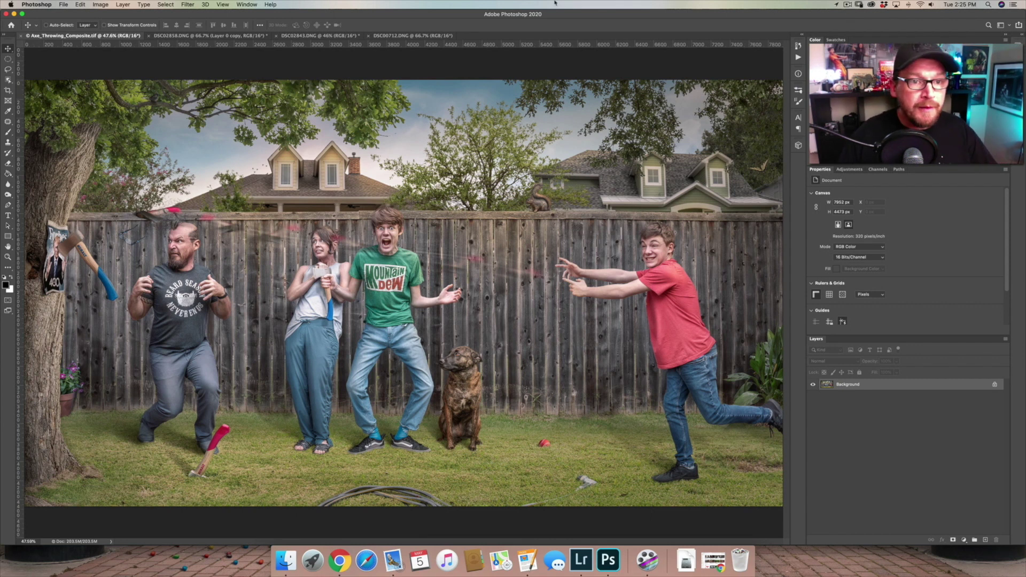
In the DSC02843.DNG photo, activate the Clone Stamp Tool for work on the bearded man's face at 300% zoom.
click(320, 35)
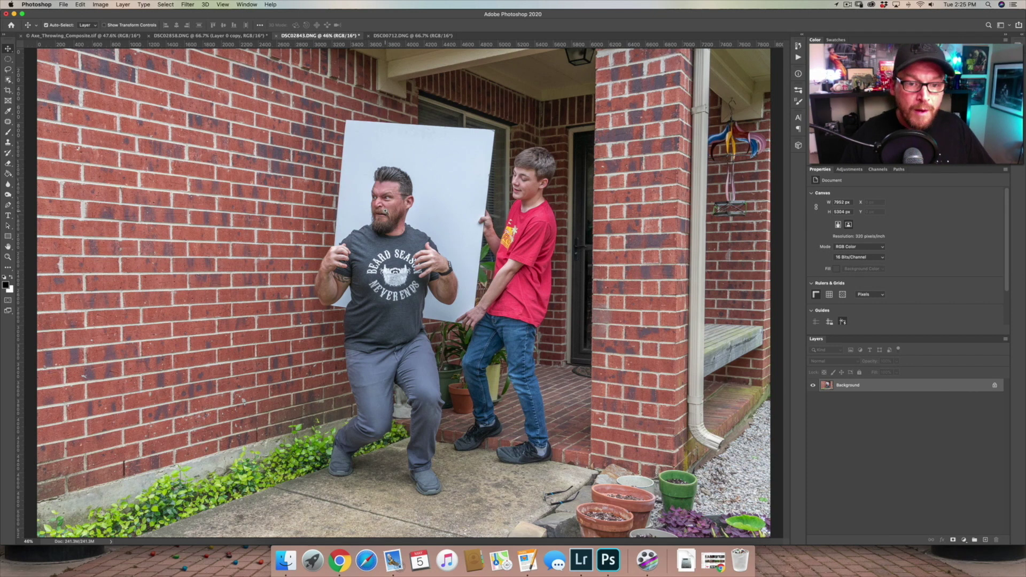
scroll(385, 211, up, 10)
scroll(385, 211, up, 3)
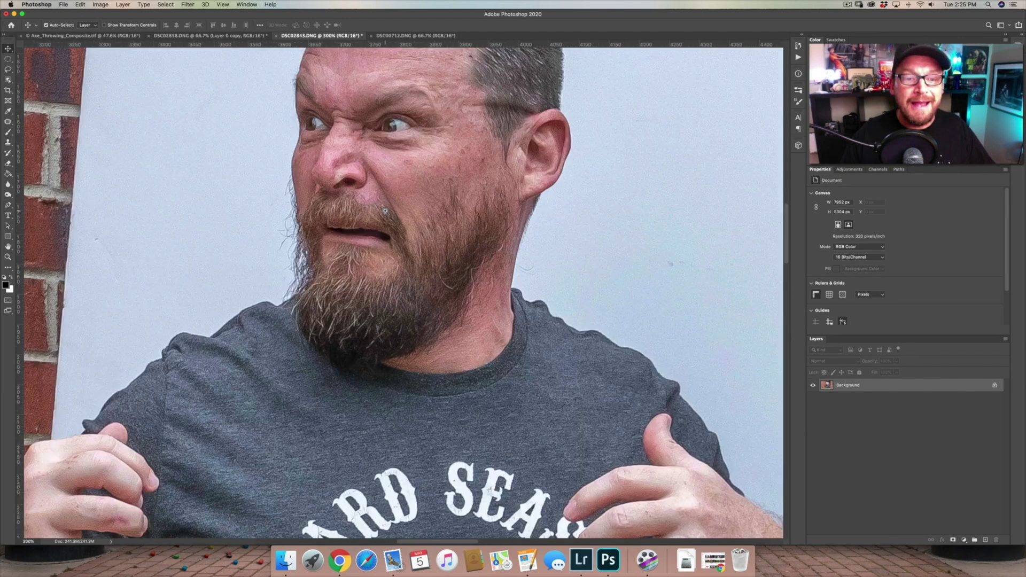
drag(385, 211, 461, 323)
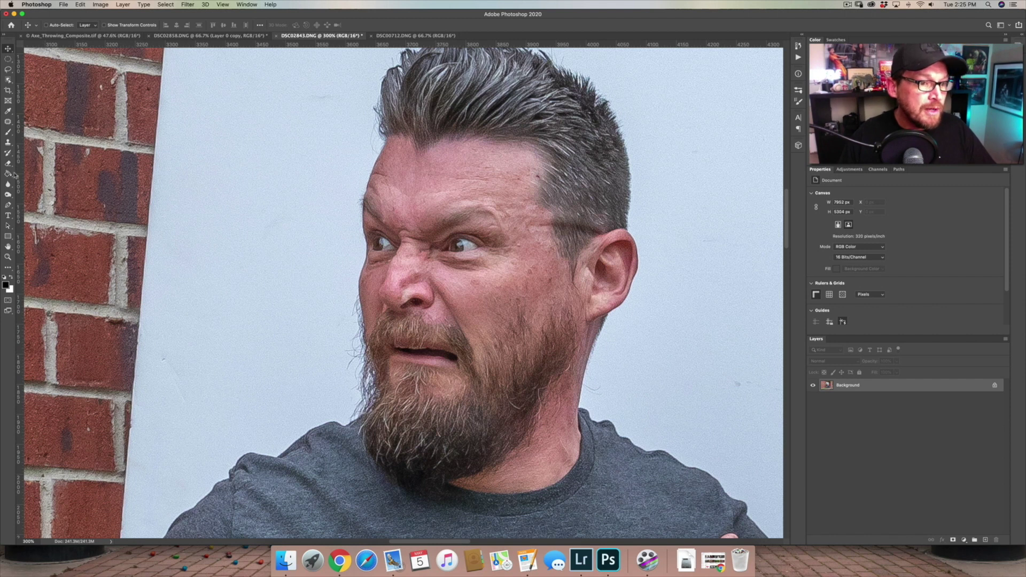
click(8, 143)
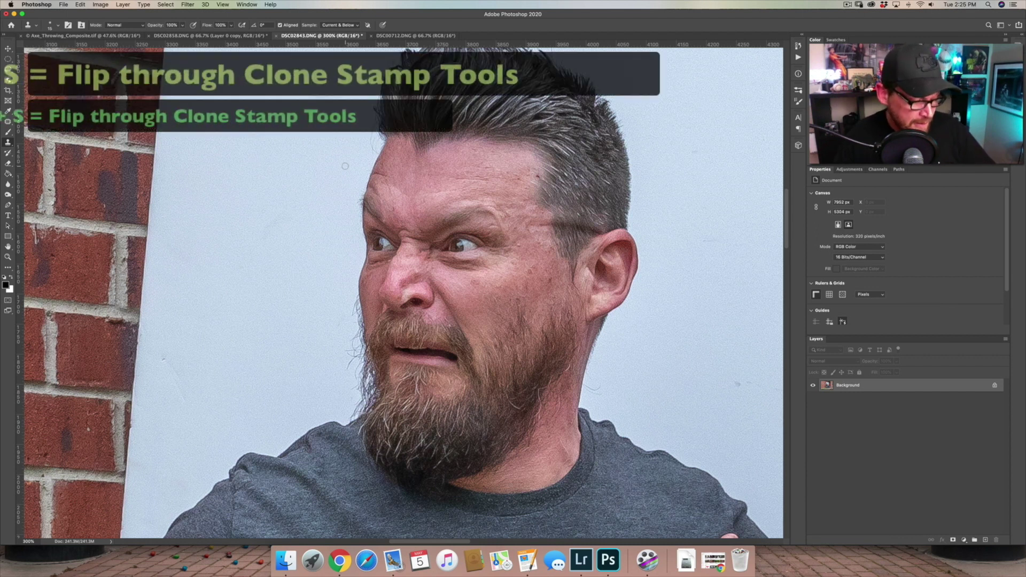
Cycle through the clone stamp tool variants and return to the Clone Stamp Tool.
key(shift+s)
key(shift+s)
key(shift+s)
key(shift+s)
key(shift+s)
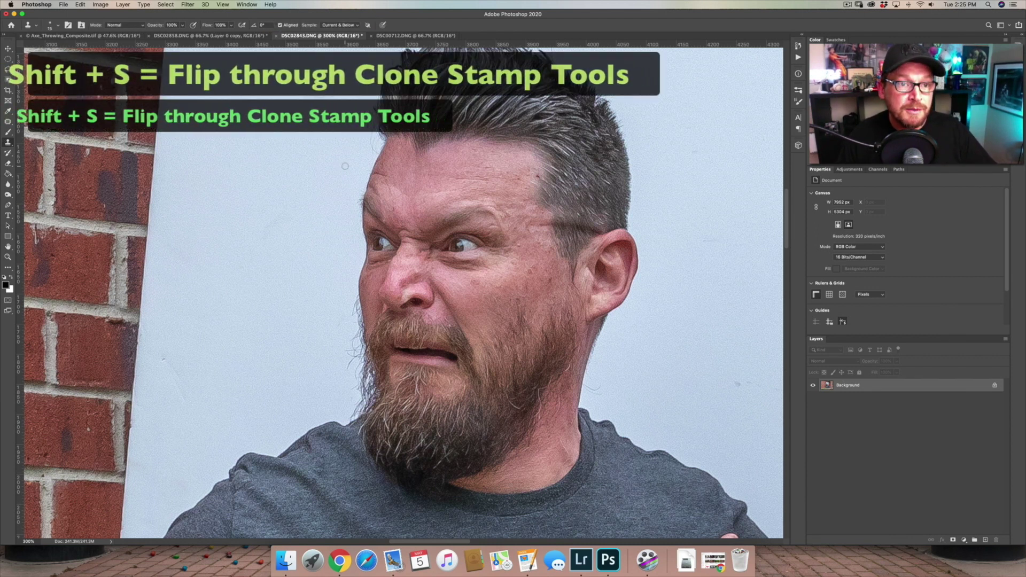
key(shift+s)
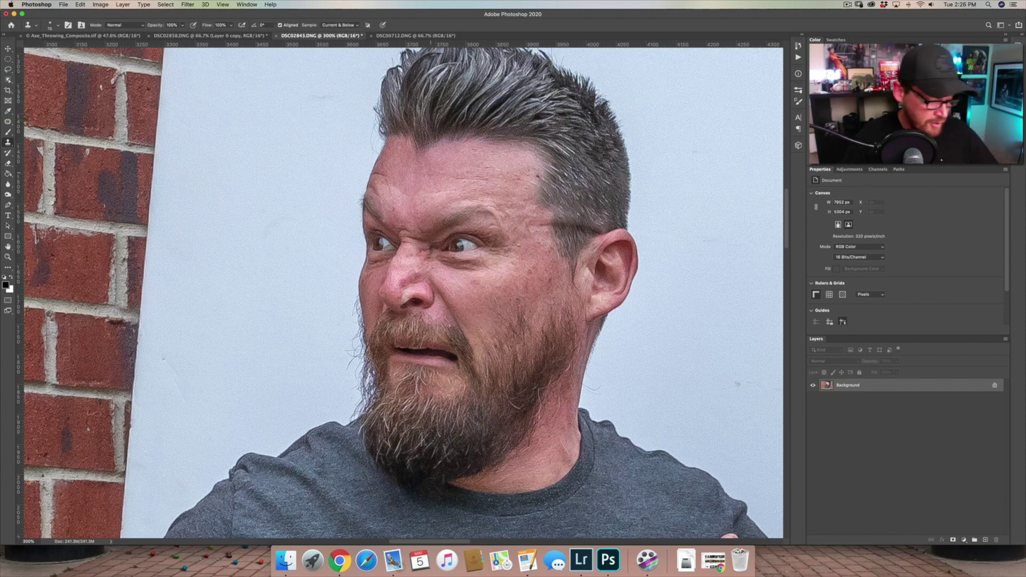
Enlarge the clone brush and add a new layer above the Background for the retouching.
mouse_move(469, 293)
mouse_down()
mouse_move(478, 293)
mouse_move(454, 300)
mouse_up()
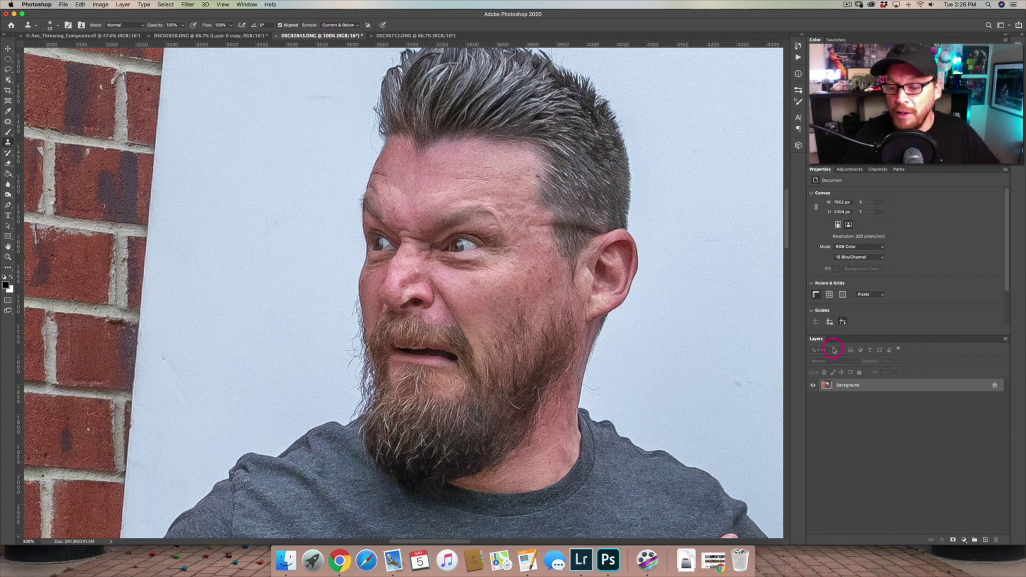
click(985, 540)
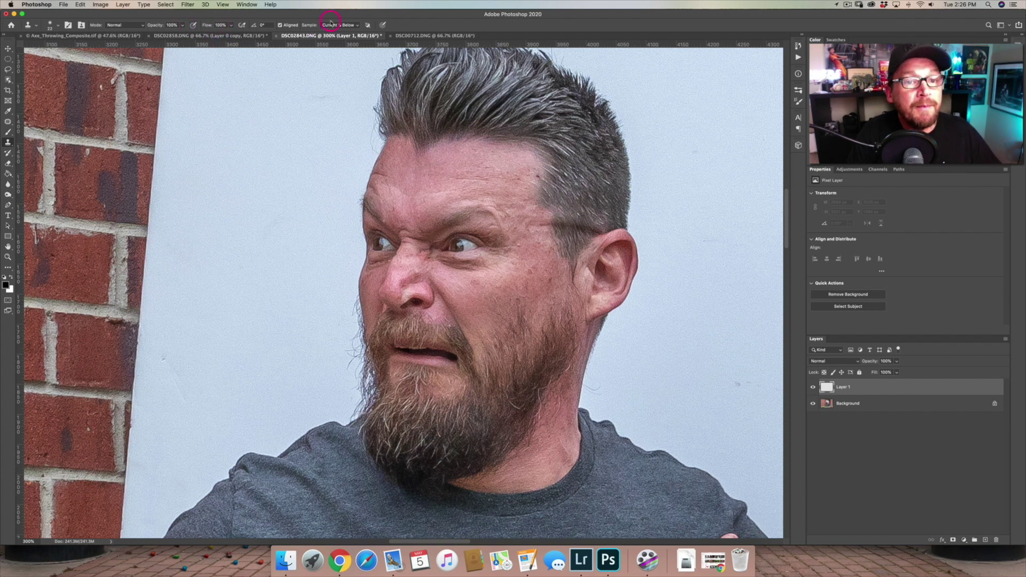
Switch the Clone Stamp's sampling to Current Layer and back to Current & Below.
click(353, 26)
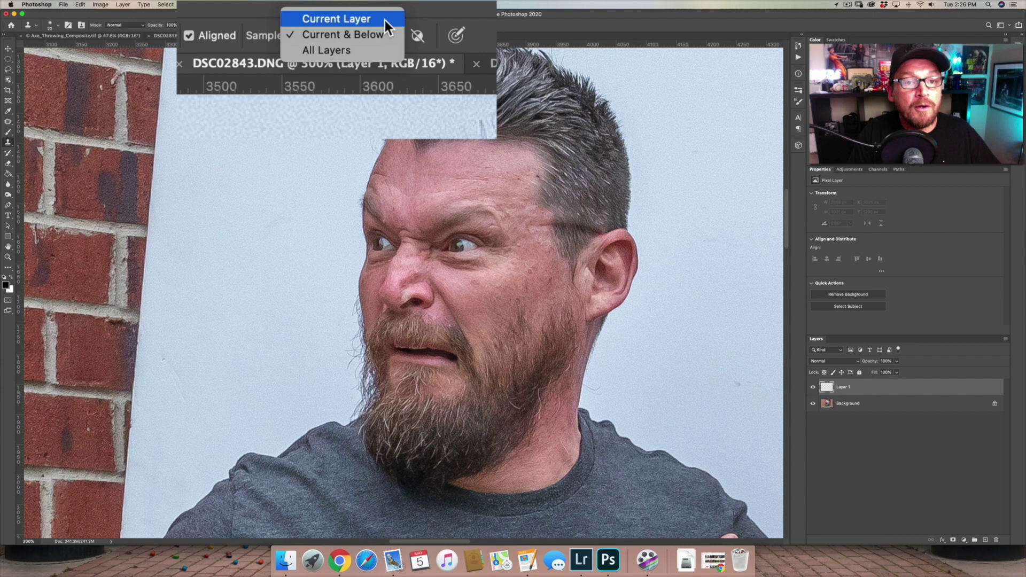
click(379, 21)
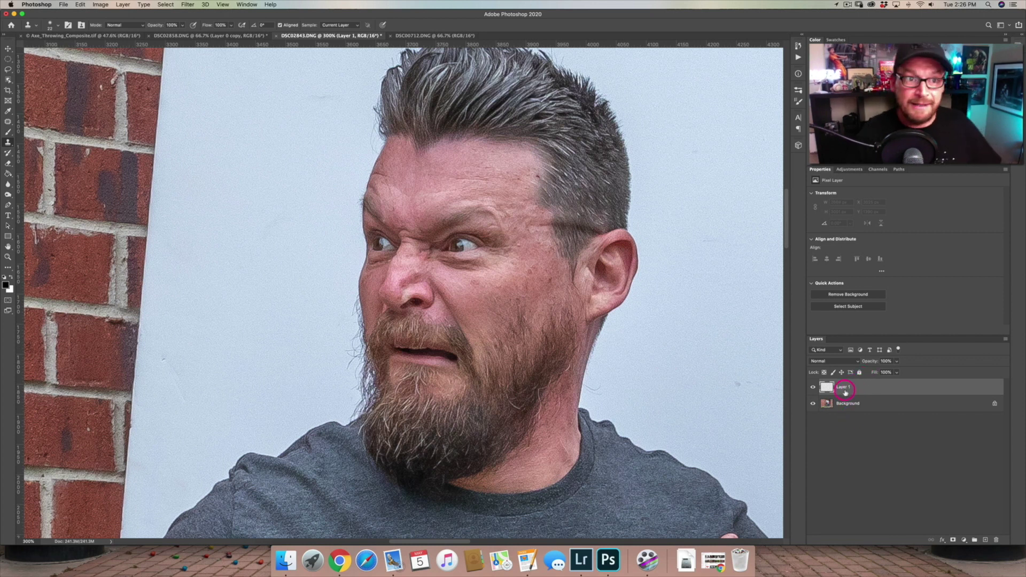
click(353, 25)
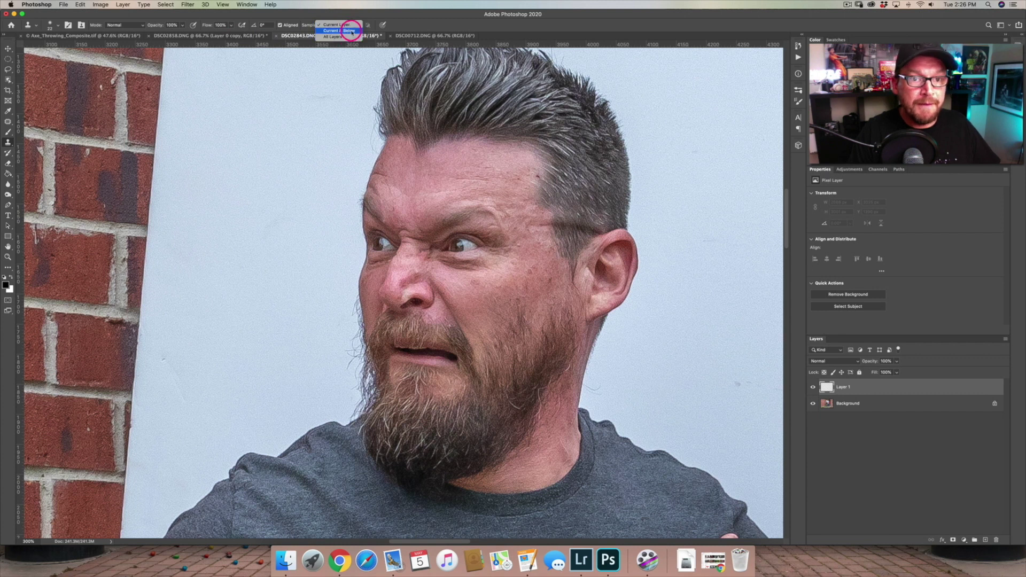
click(342, 31)
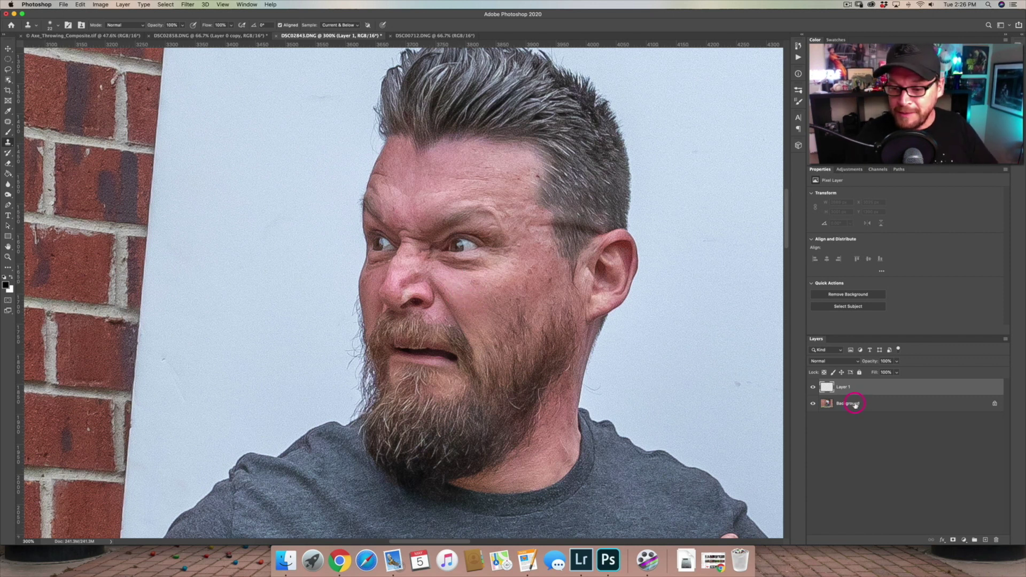
Sample skin beside the man's nose and clone it onto his cheek on Layer 1.
mouse_move(838, 404)
mouse_down()
mouse_move(845, 394)
mouse_move(849, 416)
mouse_up()
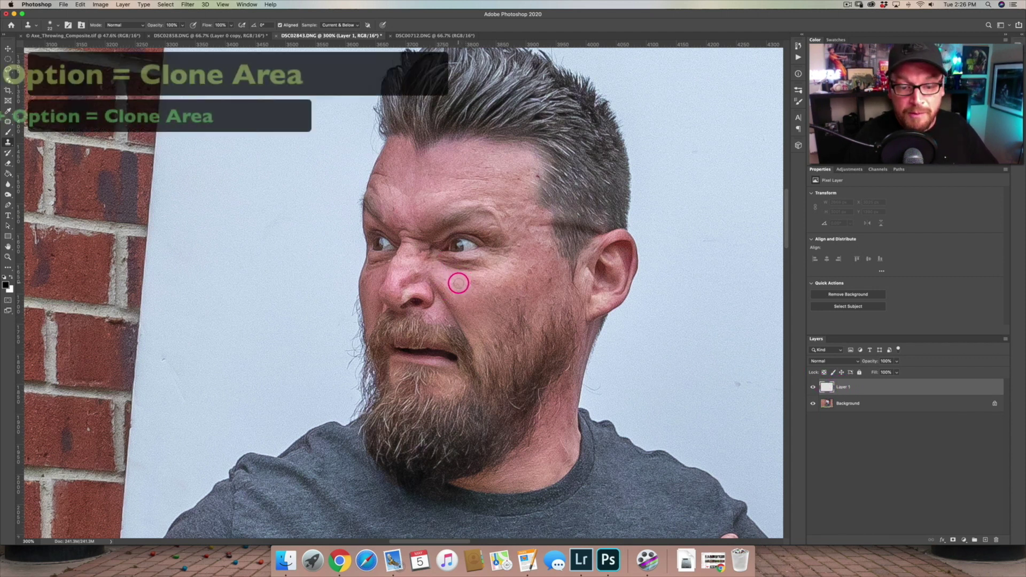
alt+click(461, 286)
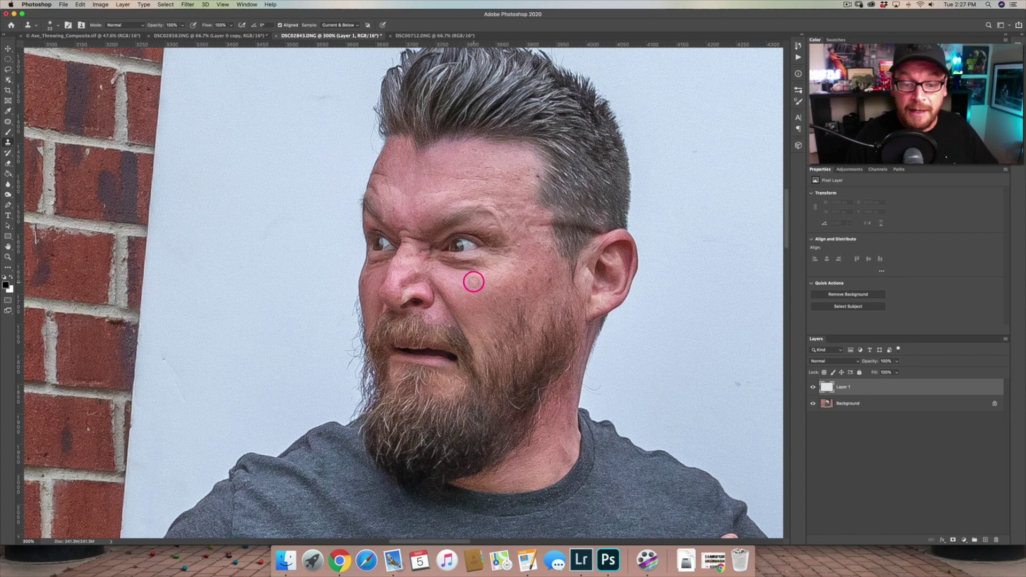
drag(471, 285, 465, 289)
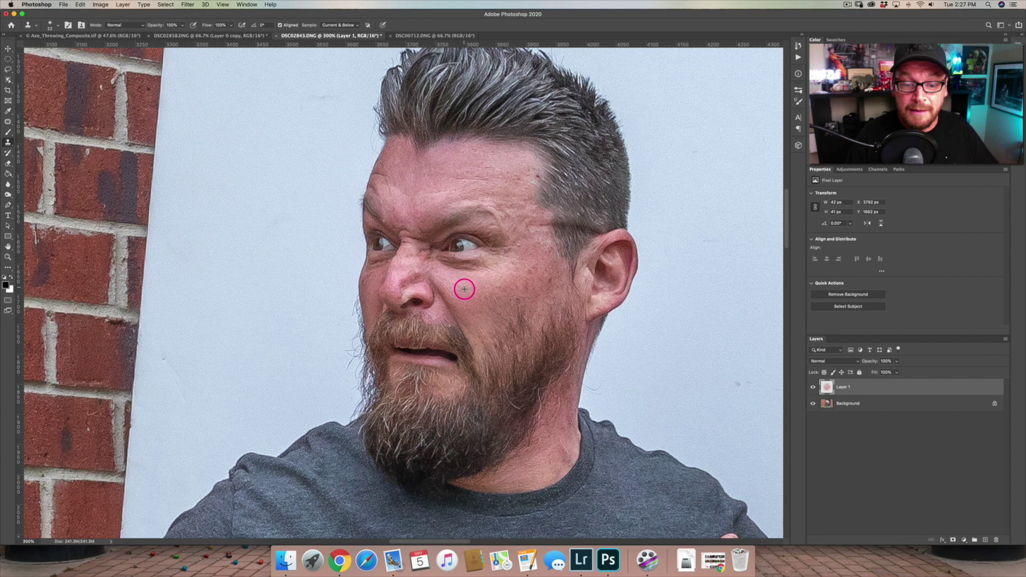
Clone clean skin over the blemishes on the man's cheek, temple, forehead, nose and under-eye area on Layer 1.
click(471, 287)
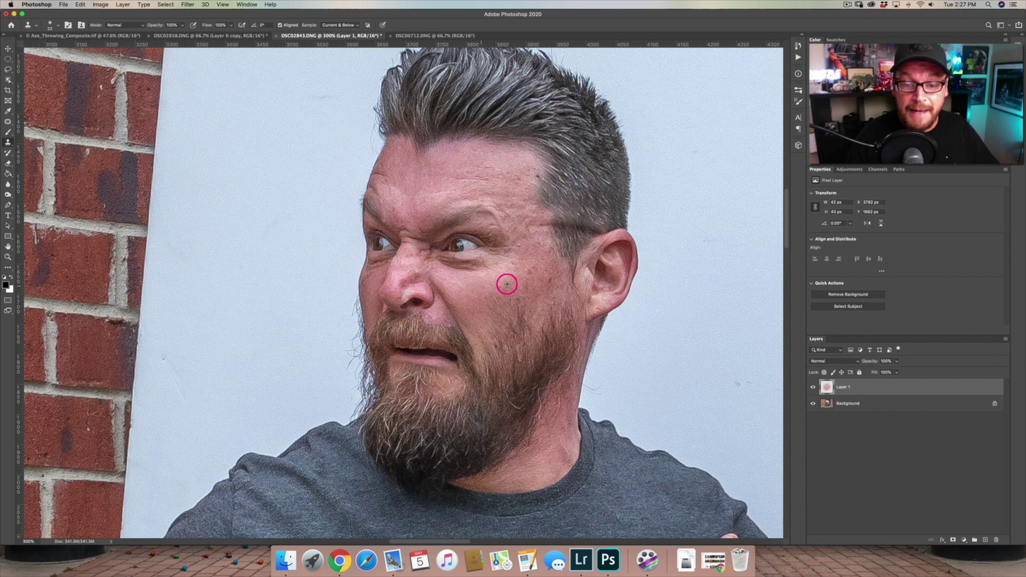
mouse_move(529, 272)
mouse_down()
mouse_move(532, 256)
mouse_move(525, 272)
mouse_up()
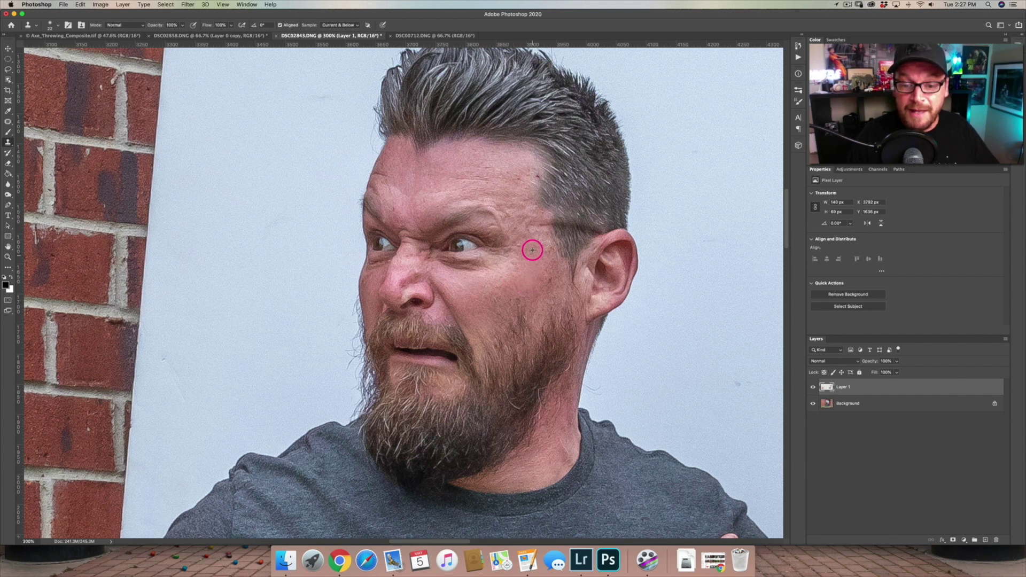
mouse_move(534, 171)
mouse_down()
mouse_move(515, 169)
mouse_move(519, 180)
mouse_move(503, 180)
mouse_move(486, 160)
mouse_up()
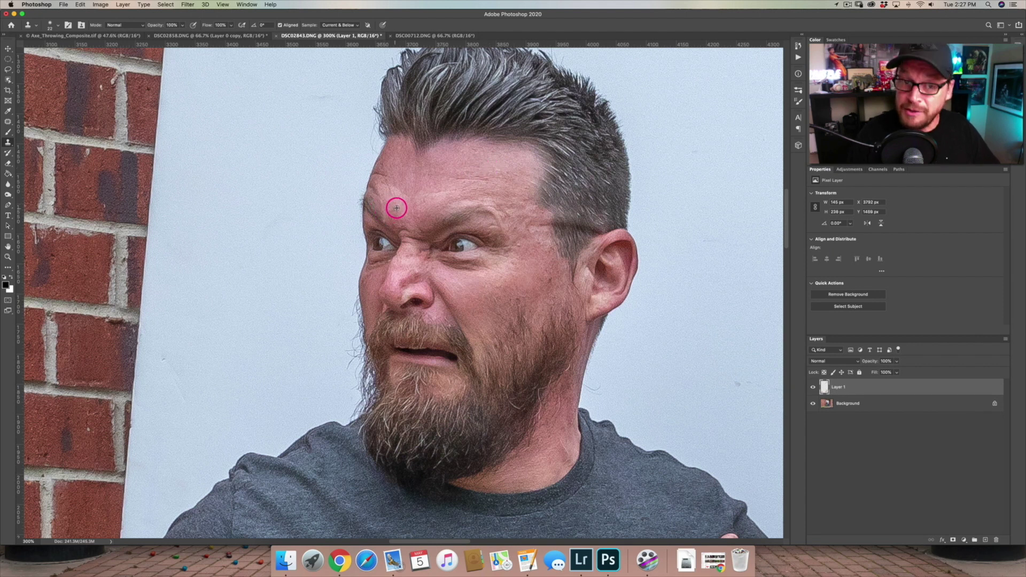
drag(393, 209, 390, 201)
mouse_move(425, 298)
mouse_down()
mouse_move(456, 298)
mouse_move(455, 289)
mouse_move(456, 298)
mouse_up()
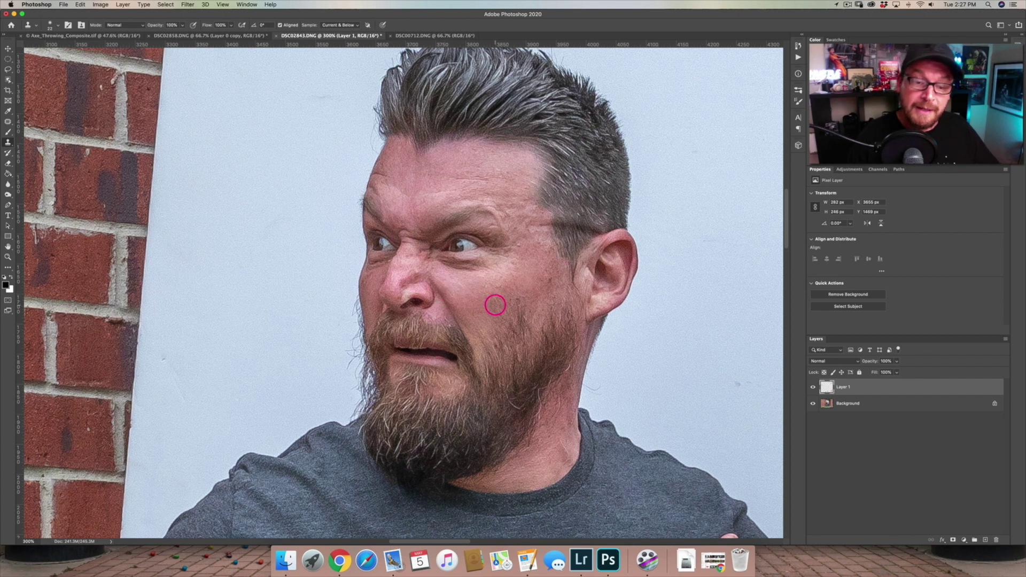
mouse_move(525, 295)
mouse_down()
mouse_move(548, 280)
mouse_move(537, 277)
mouse_move(544, 270)
mouse_move(514, 309)
mouse_up()
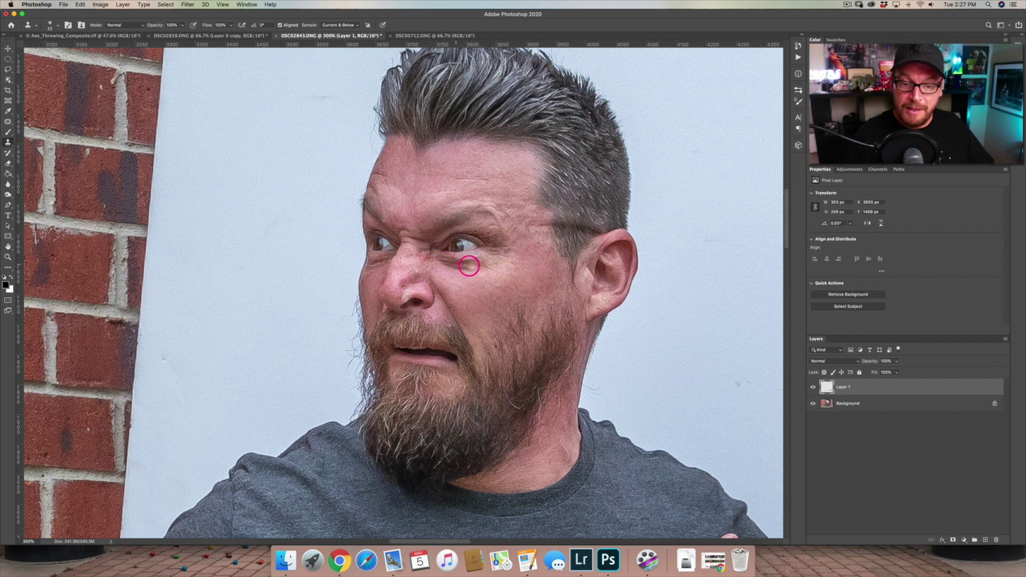
drag(455, 281, 469, 283)
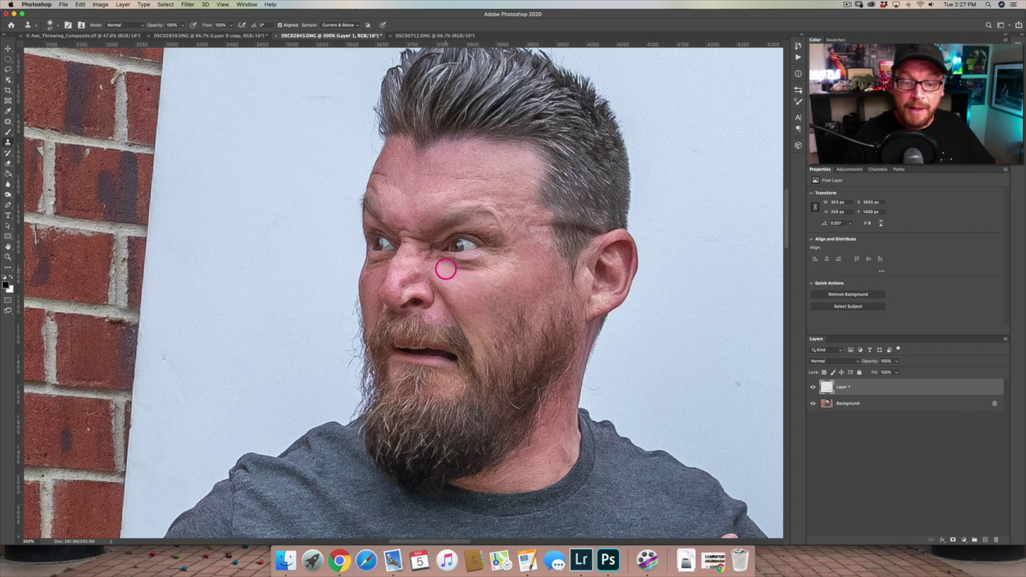
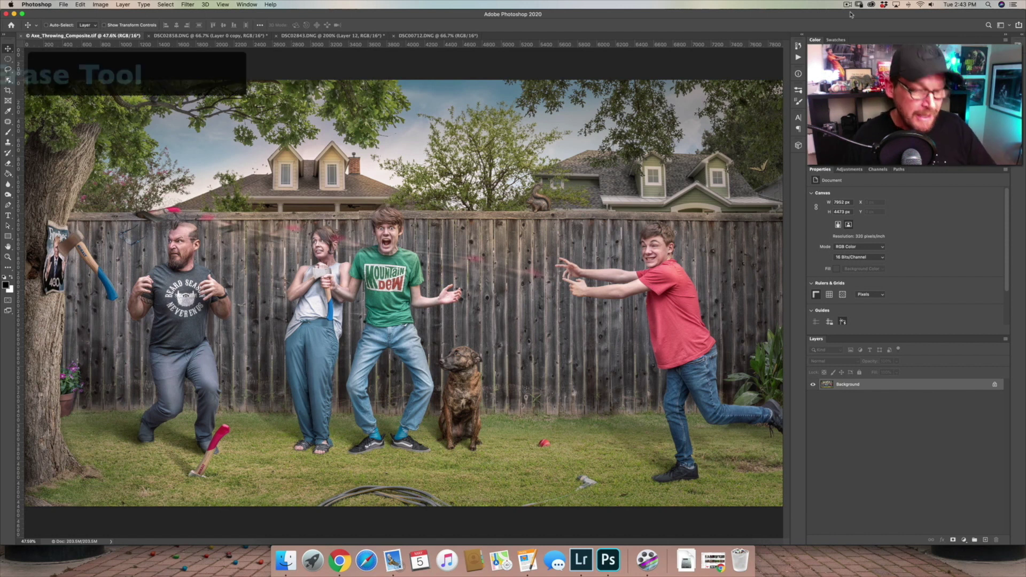
Activate the Eraser Tool, view its variants and cycle through them back to the standard Eraser.
key(e)
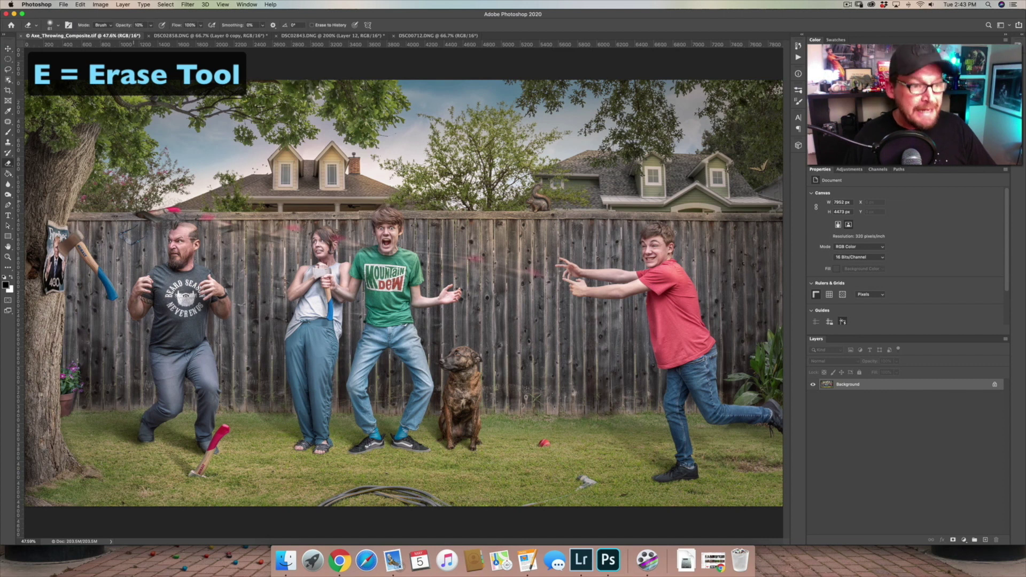
right_click(8, 164)
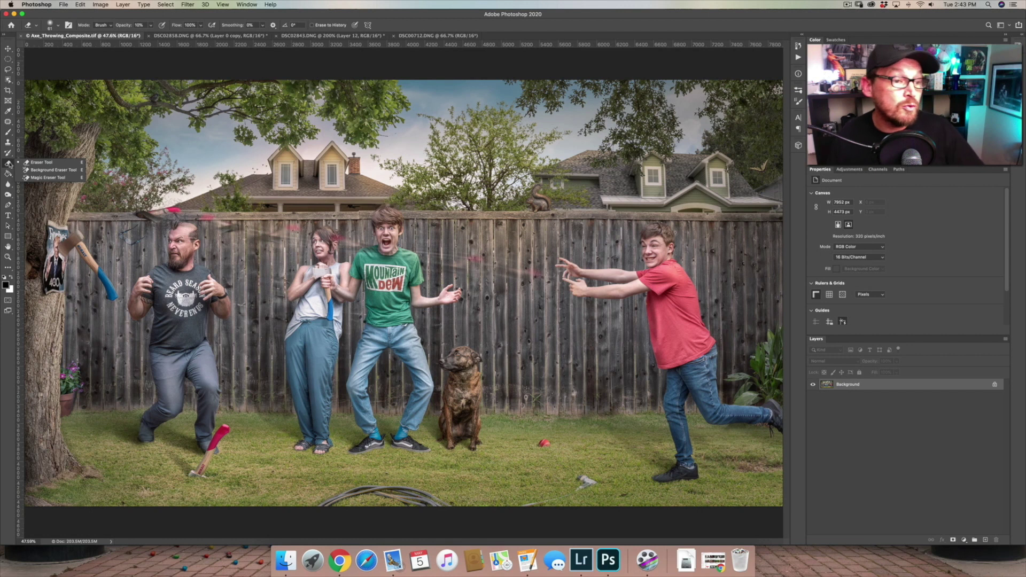
click(9, 164)
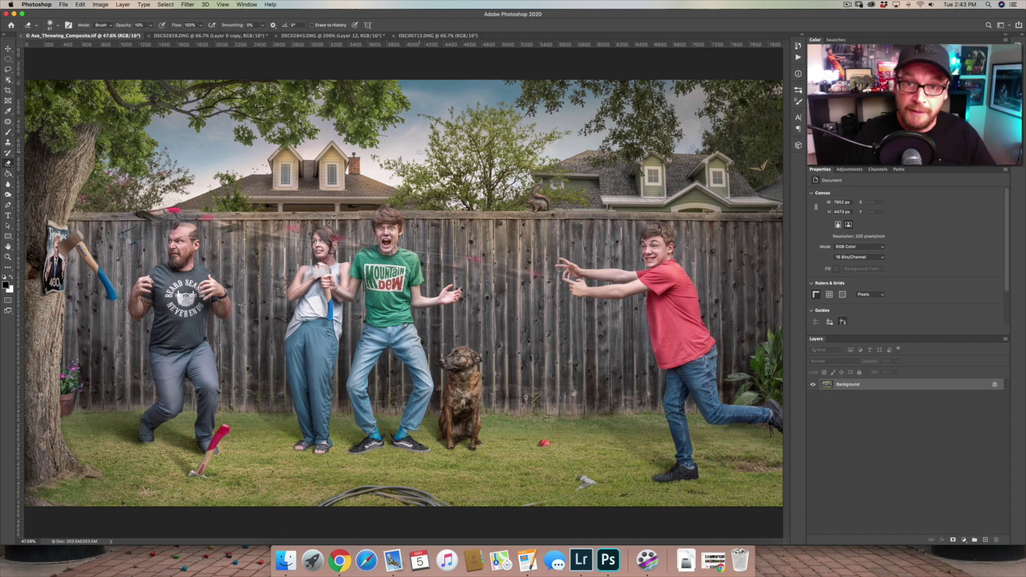
key(shift+e)
key(shift+e)
key(shift+e)
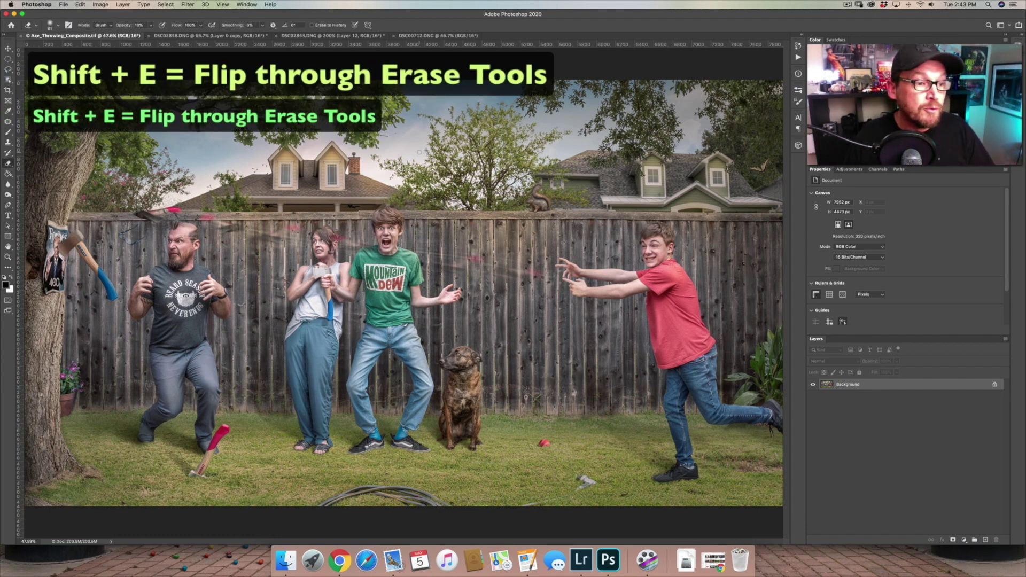
In DSC02843.DNG, show the black shadow on Layer 12 and lower that layer's opacity to 20%.
click(318, 36)
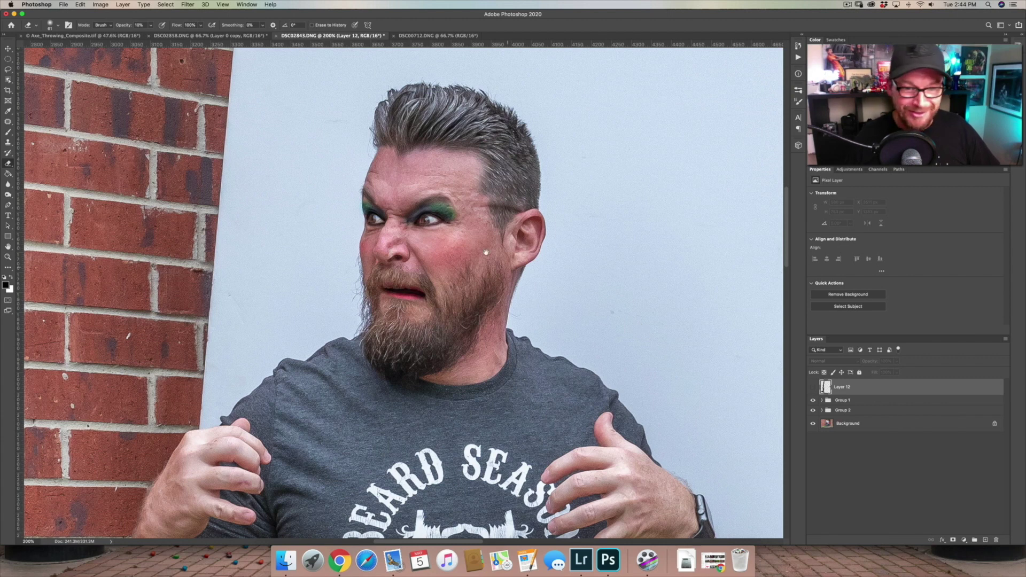
scroll(423, 243, up, 5)
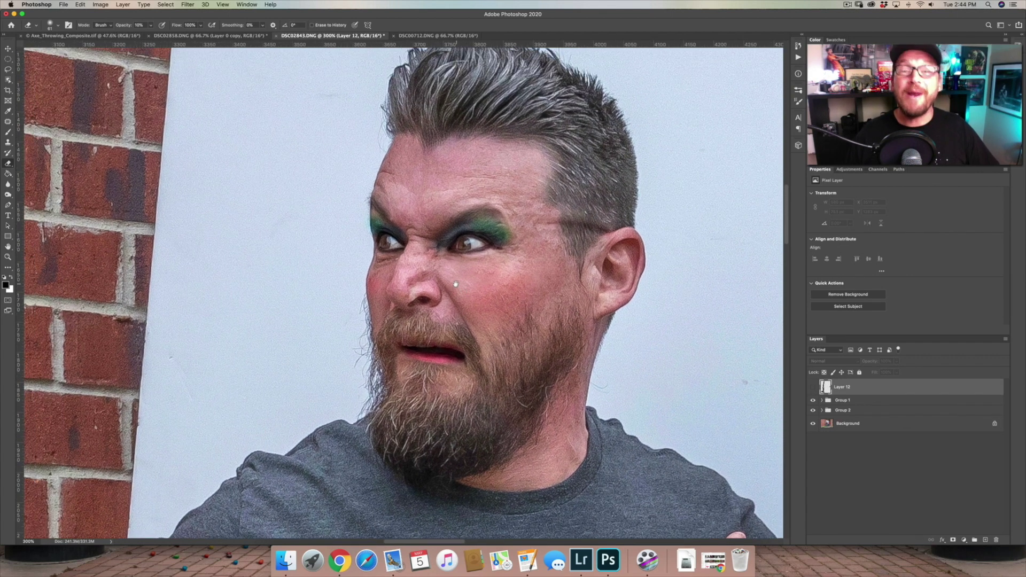
scroll(459, 290, down, 5)
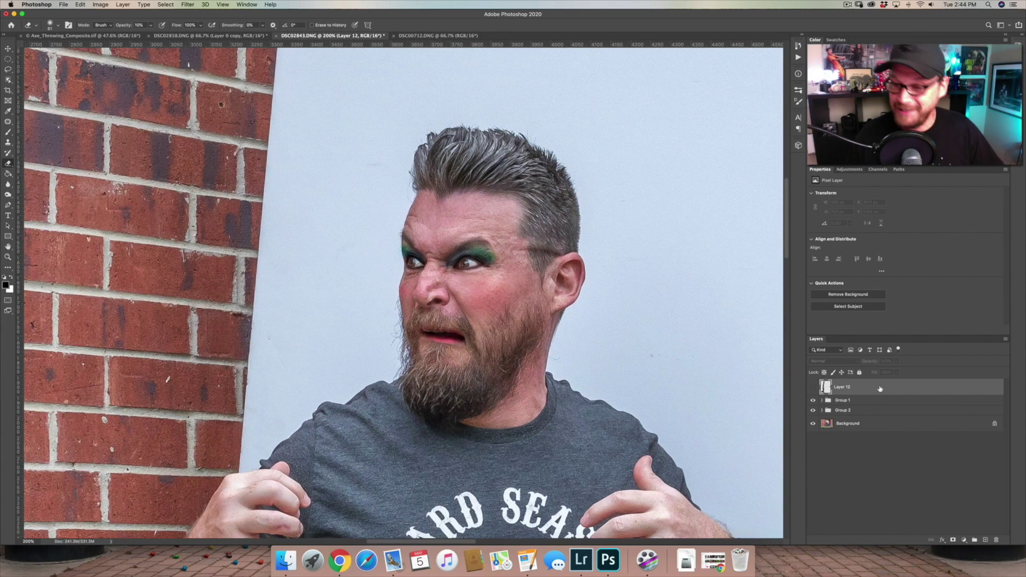
click(814, 388)
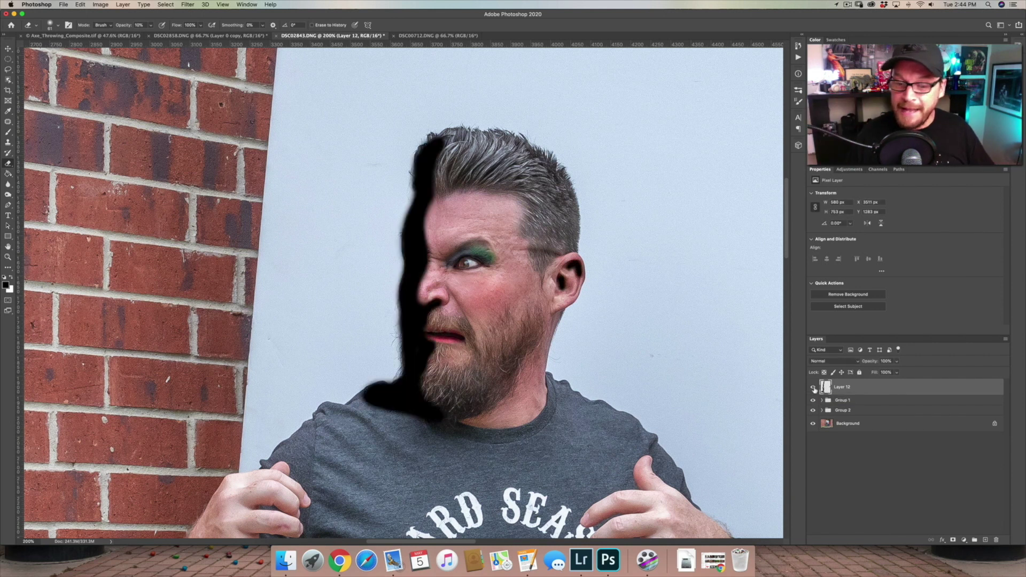
click(898, 362)
drag(873, 371, 869, 373)
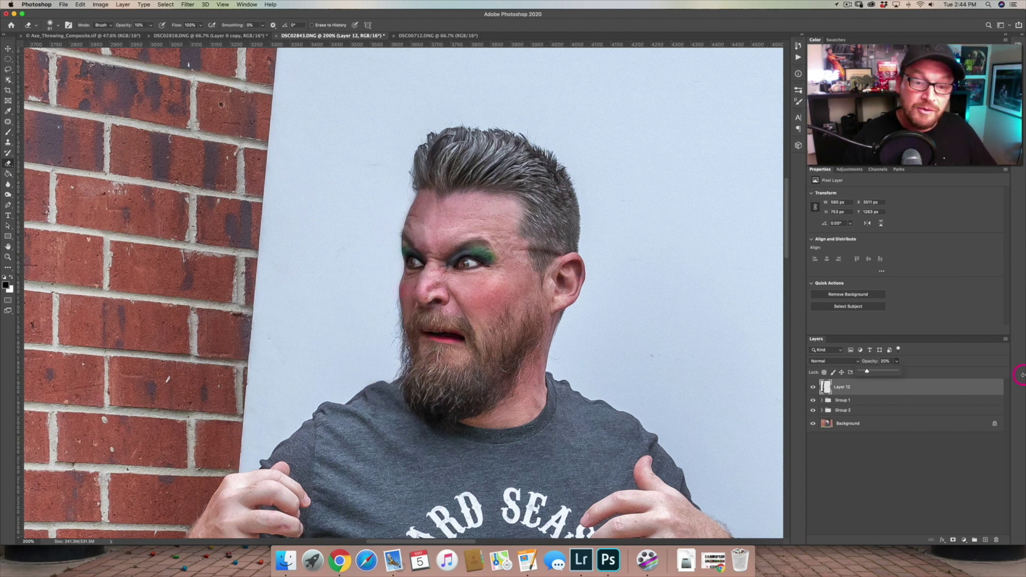
Soften the Layer 12 shadow edge on the forehead with the Eraser at 10% opacity, and toggle the layer's visibility to compare.
key(v)
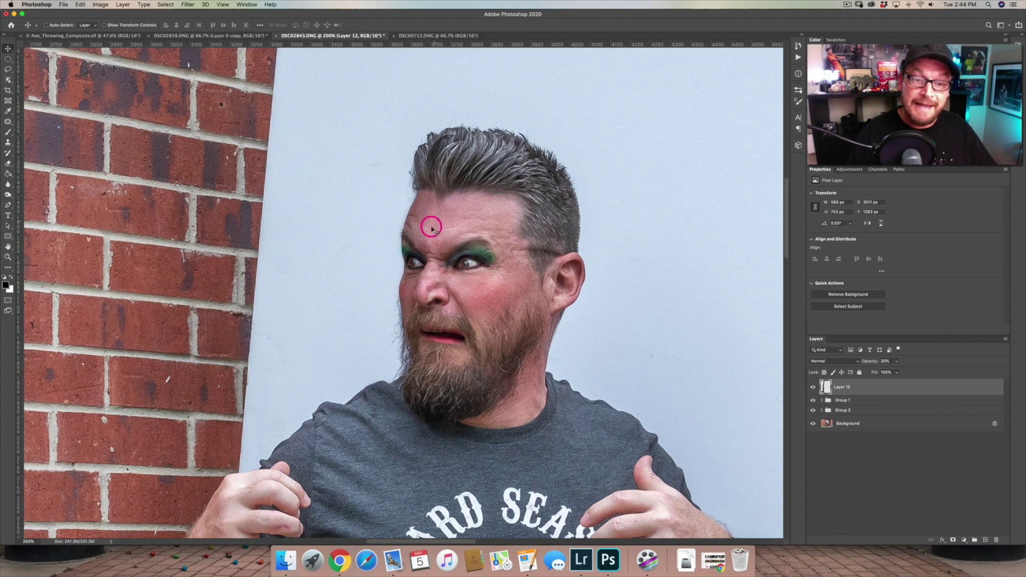
key(e)
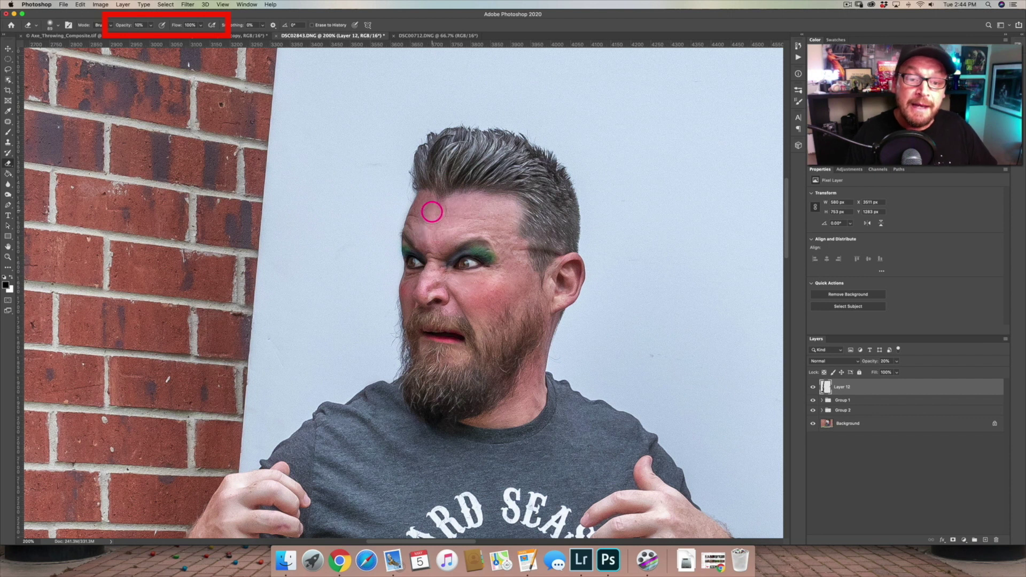
drag(429, 215, 427, 228)
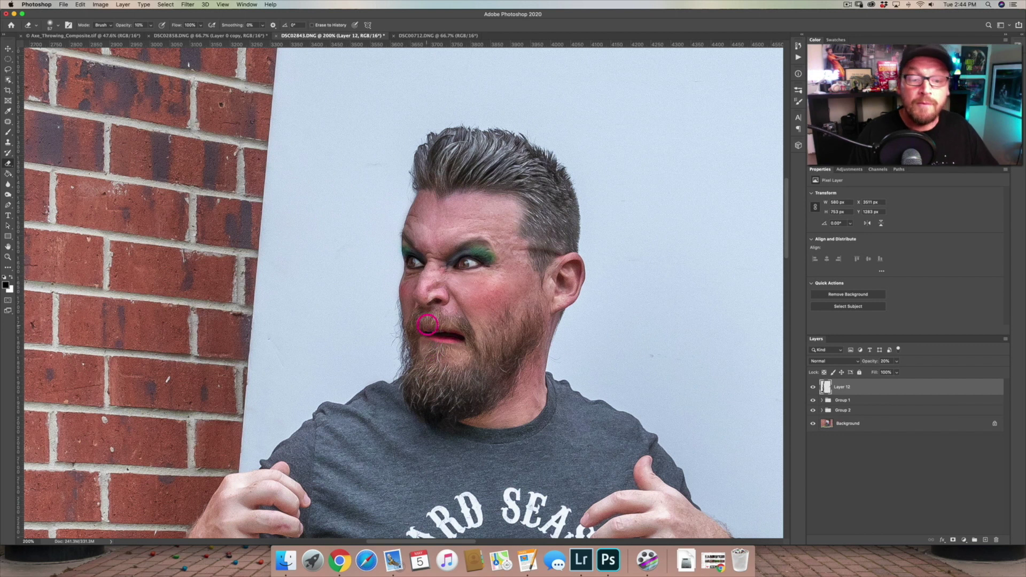
click(814, 387)
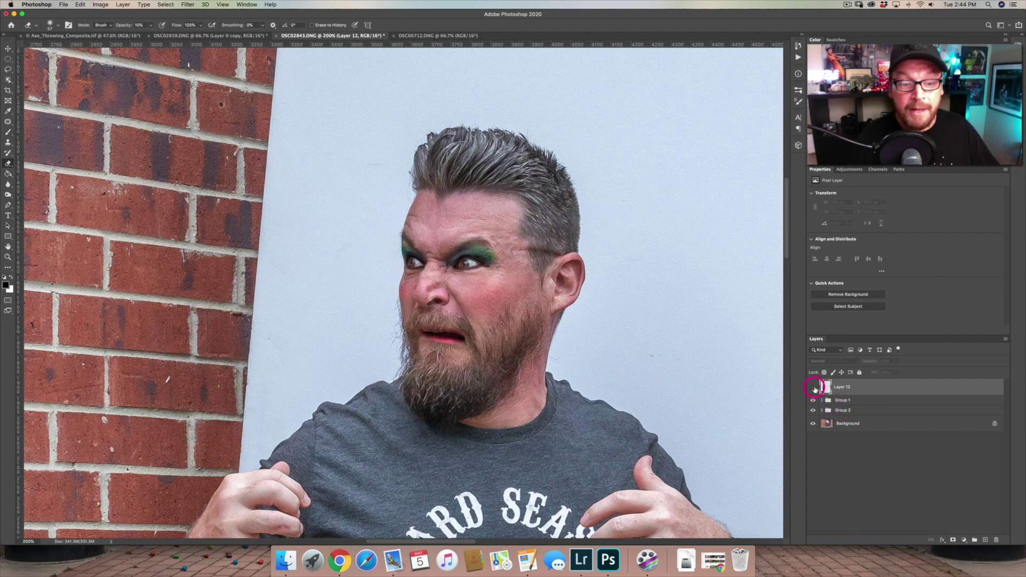
click(814, 388)
click(814, 388)
click(814, 388)
Raise Layer 12's opacity slightly and soften its shadow edge further on the forehead and from the nose to the mouth.
click(896, 362)
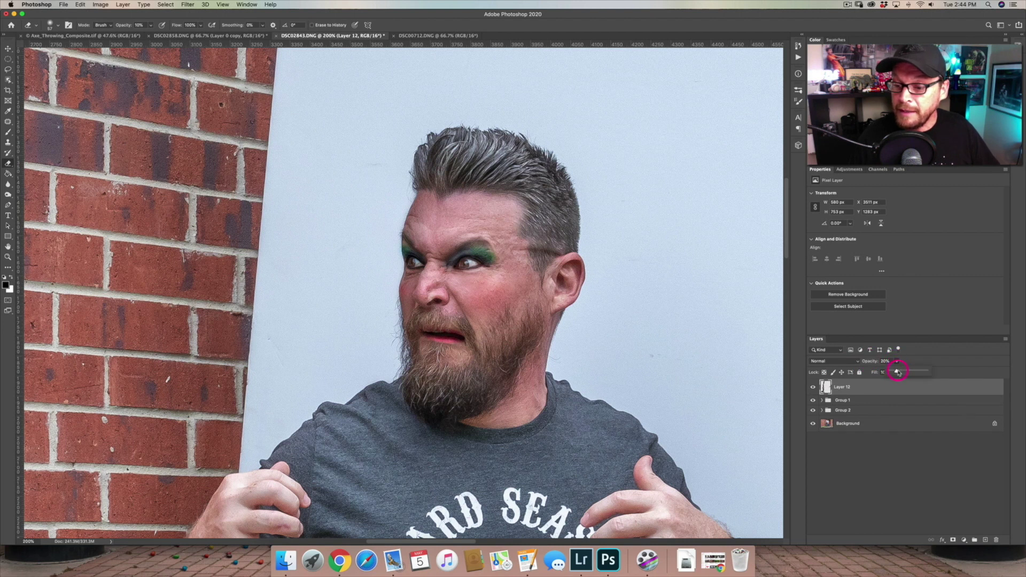
drag(431, 207, 431, 210)
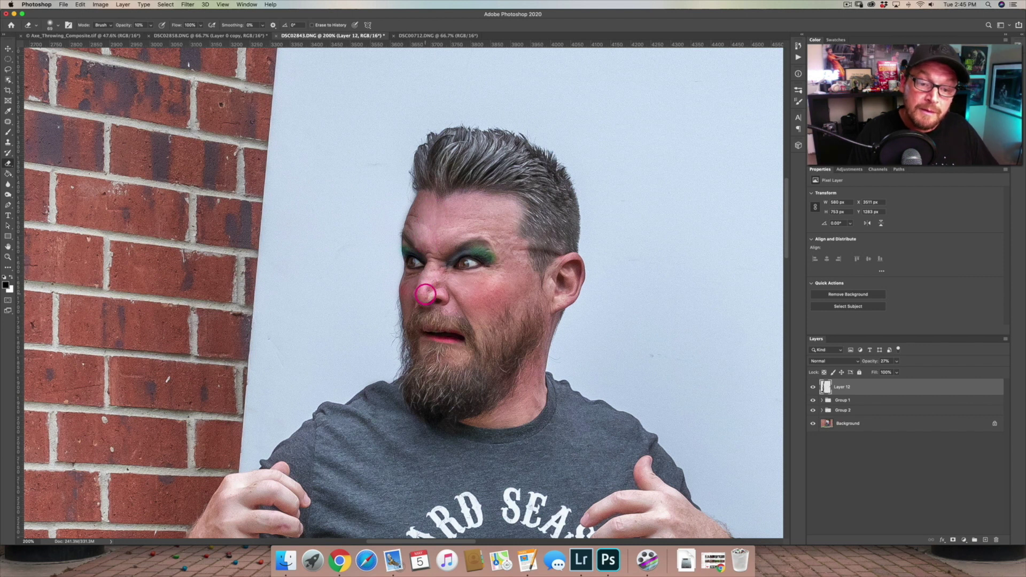
mouse_move(425, 302)
mouse_down()
mouse_move(405, 306)
mouse_move(420, 294)
mouse_move(424, 323)
mouse_up()
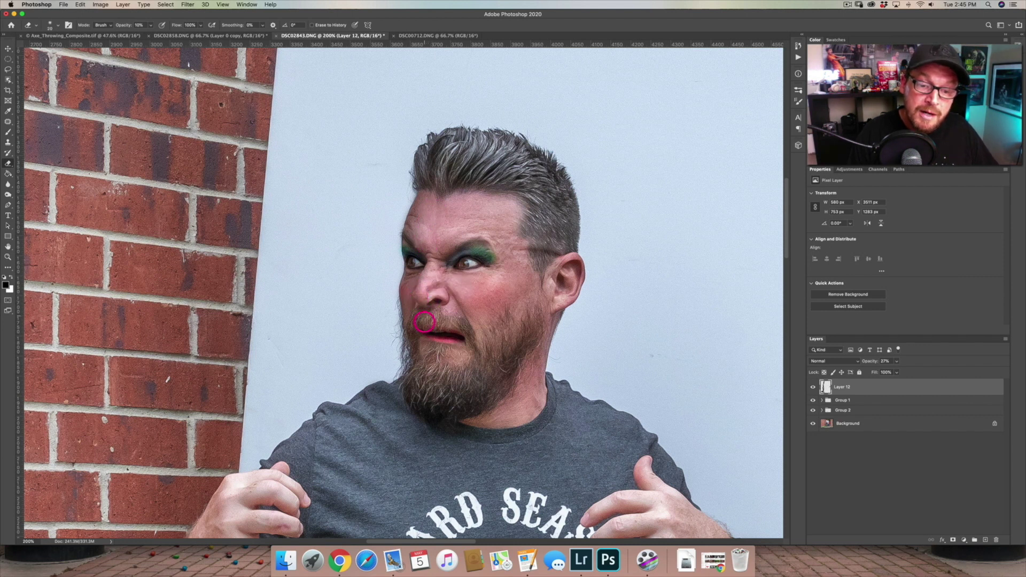
Erase the lipstick from Layers 8, 9 and 10 in Group 1 with the Eraser at 100% opacity.
click(822, 400)
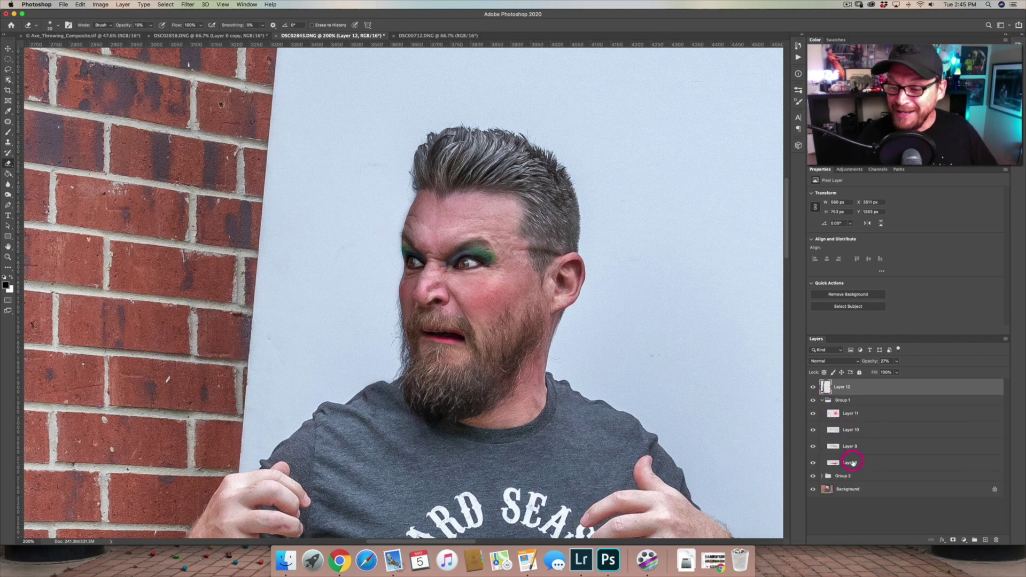
click(852, 462)
key(0)
mouse_move(448, 356)
mouse_down()
mouse_move(468, 344)
mouse_move(427, 339)
mouse_move(447, 336)
mouse_up()
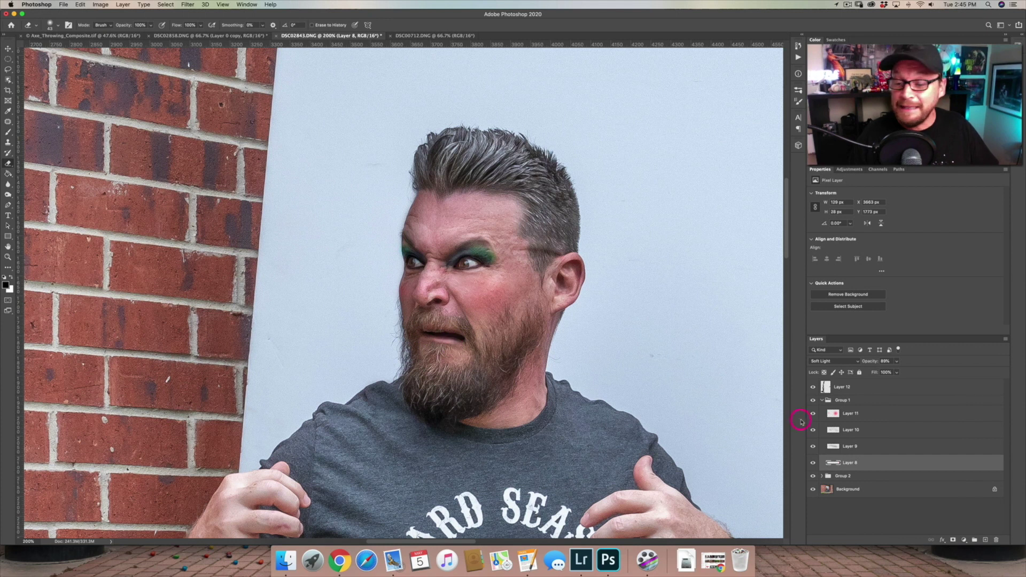
click(836, 447)
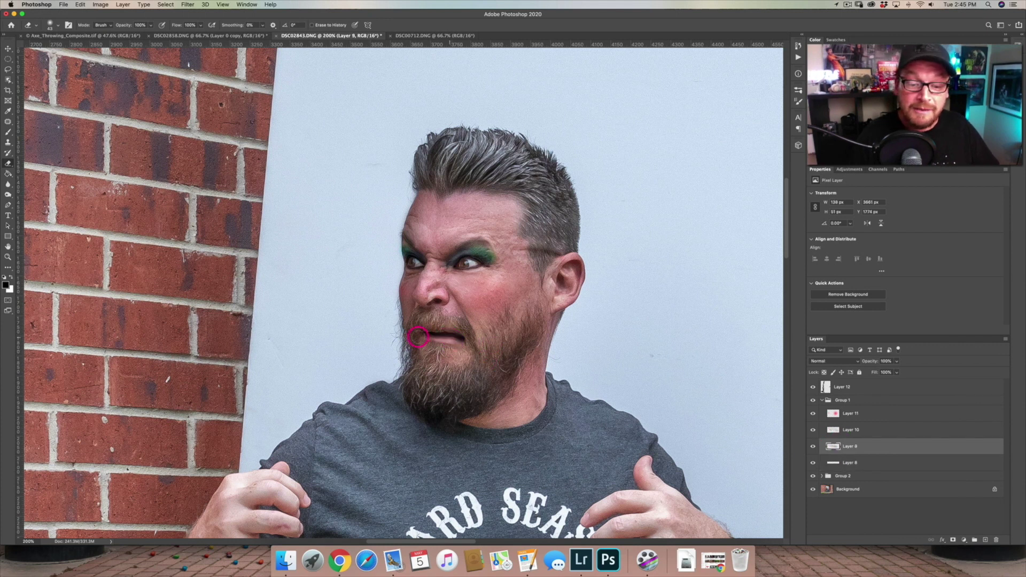
click(835, 431)
mouse_move(477, 330)
mouse_down()
mouse_move(455, 343)
mouse_move(421, 338)
mouse_move(457, 337)
mouse_up()
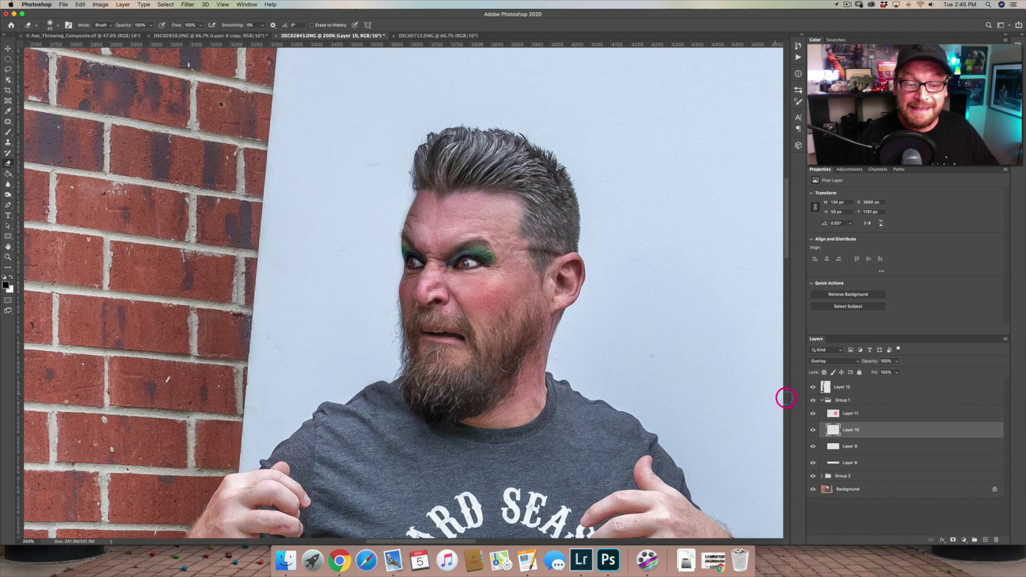
Toggle the visibility of Layer 11 to compare the cheek blush, and collapse Group 1.
click(851, 415)
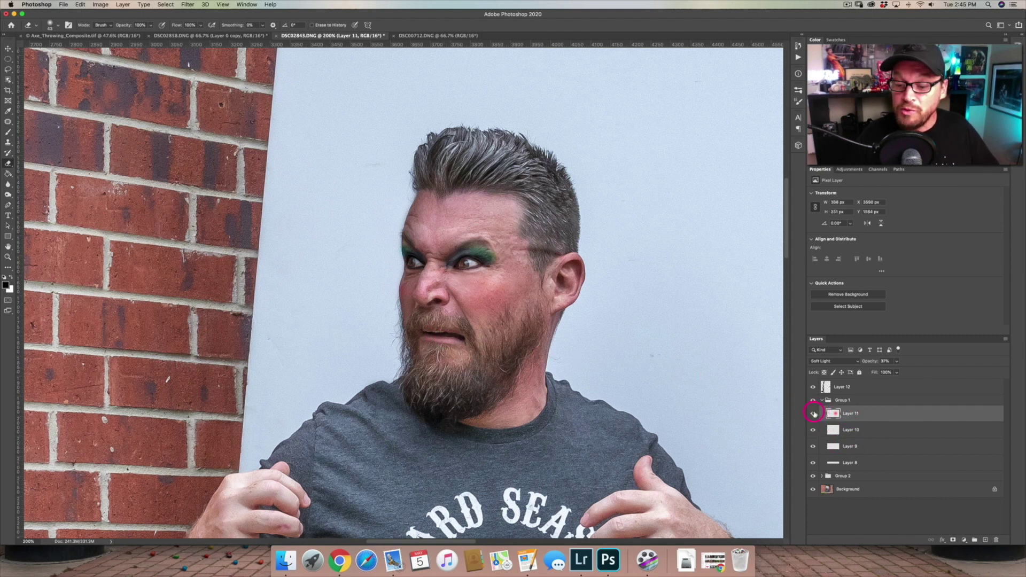
click(814, 414)
click(813, 415)
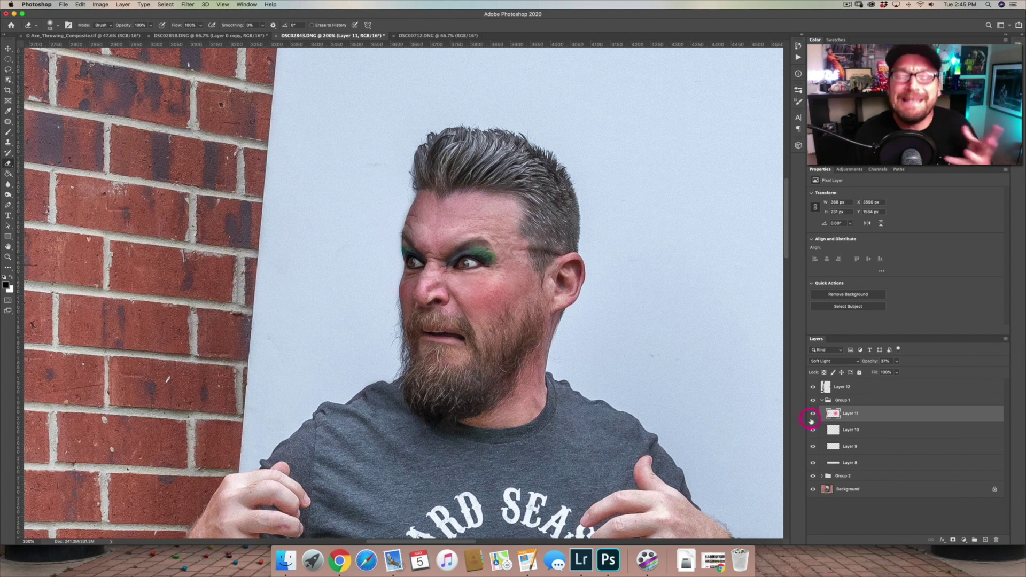
click(822, 401)
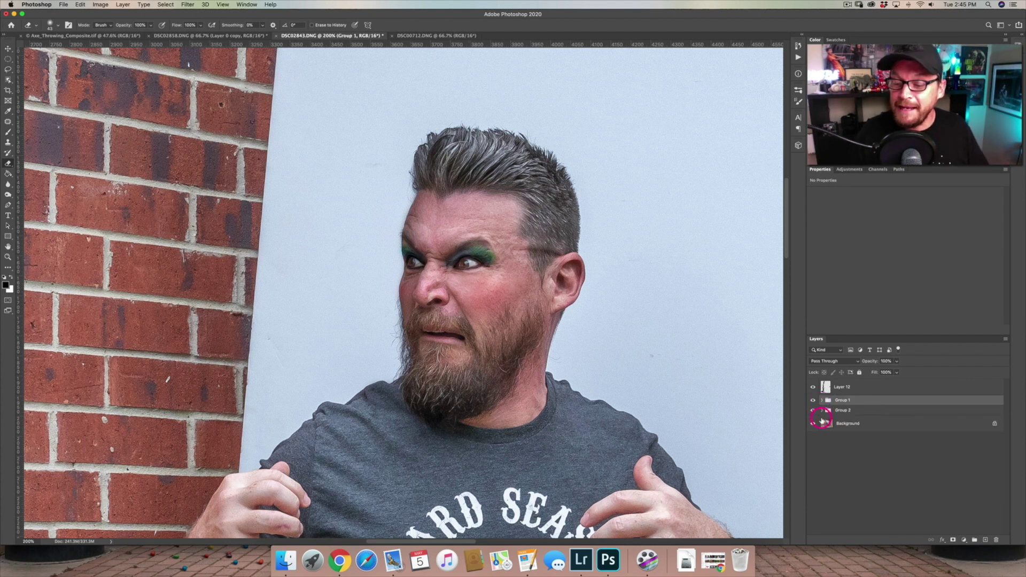
click(814, 423)
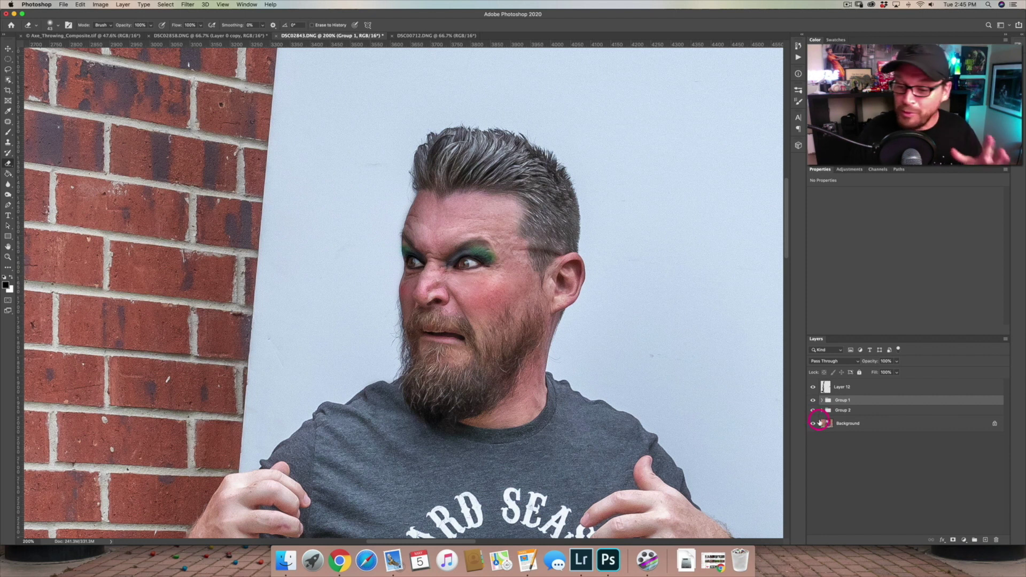
Partially erase the green eyeshadow over the man's eye on Layer 4 in Group 2, with the Eraser at 30% opacity.
click(821, 410)
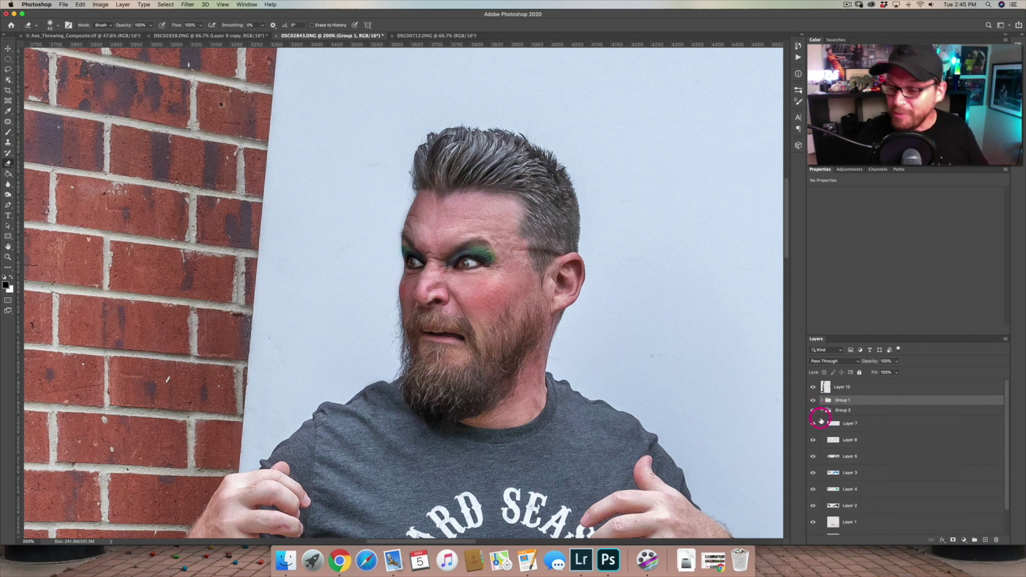
click(856, 491)
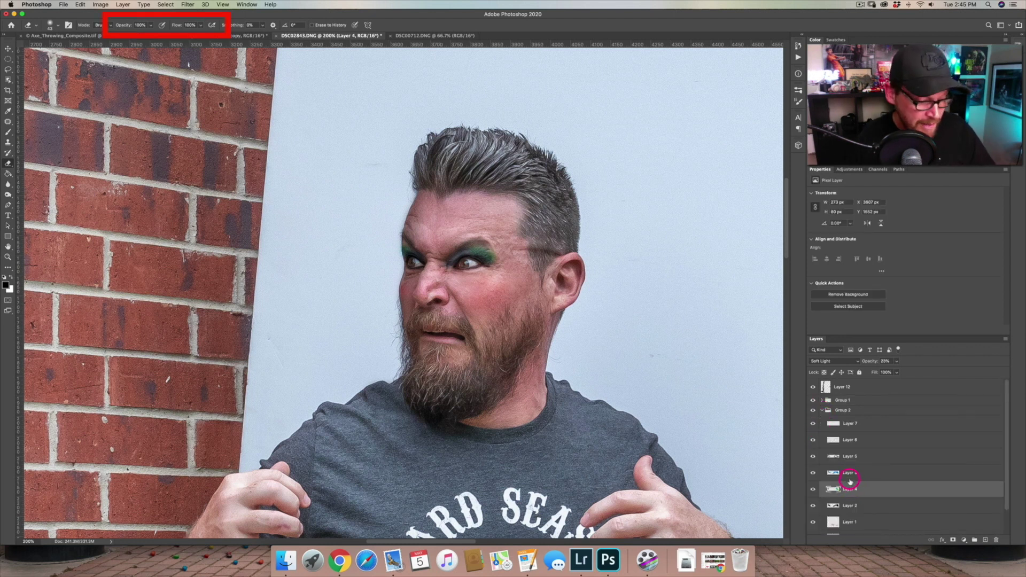
key(3)
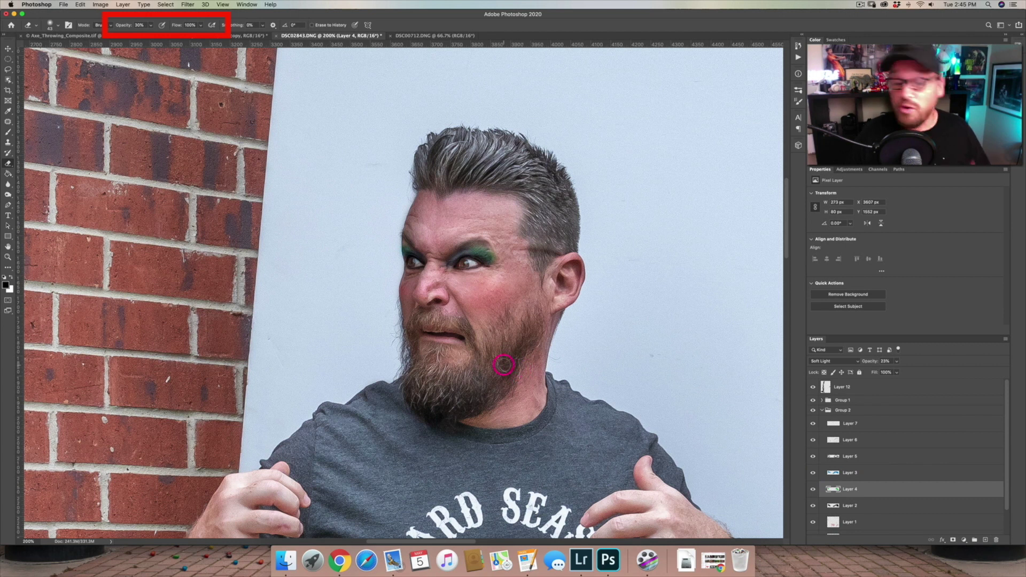
drag(477, 273, 480, 254)
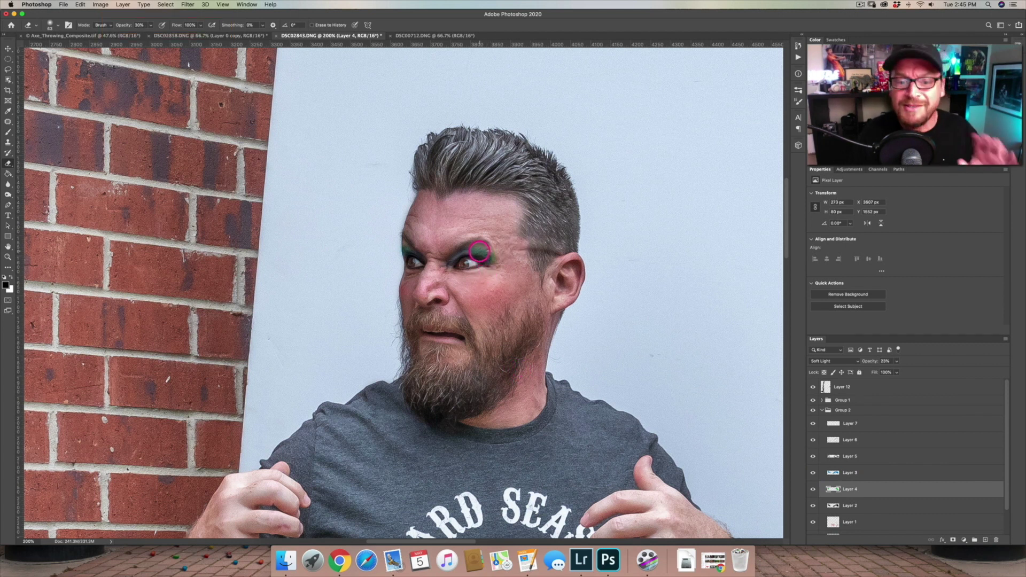
Erase more of the green eyeshadow over both of the man's eyes on Layer 4 with the Eraser at 30% opacity.
mouse_move(482, 253)
mouse_down()
mouse_move(496, 267)
mouse_move(479, 247)
mouse_move(493, 264)
mouse_move(405, 252)
mouse_up()
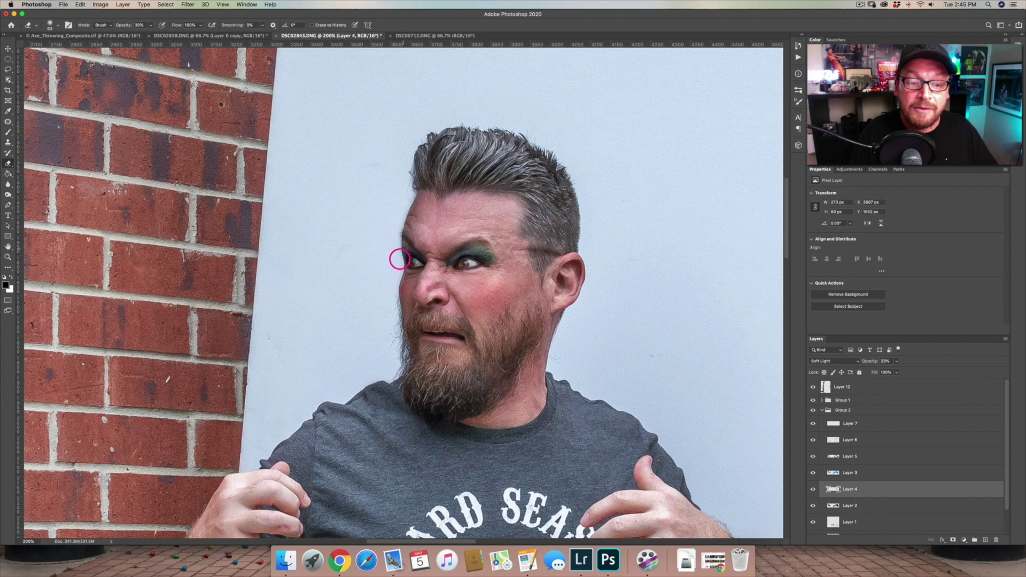
mouse_move(491, 258)
mouse_down()
mouse_move(474, 246)
mouse_move(412, 243)
mouse_move(400, 254)
mouse_move(431, 244)
mouse_move(490, 261)
mouse_move(420, 268)
mouse_move(407, 248)
mouse_up()
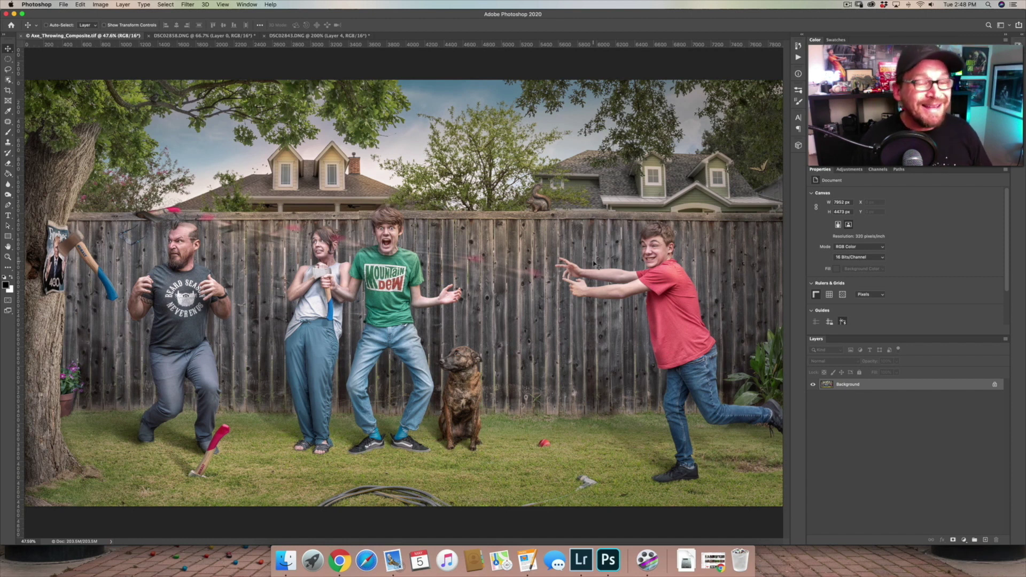
Switch to the axe photo document, cycle through the pen tool variants and activate the standard Pen Tool.
click(191, 35)
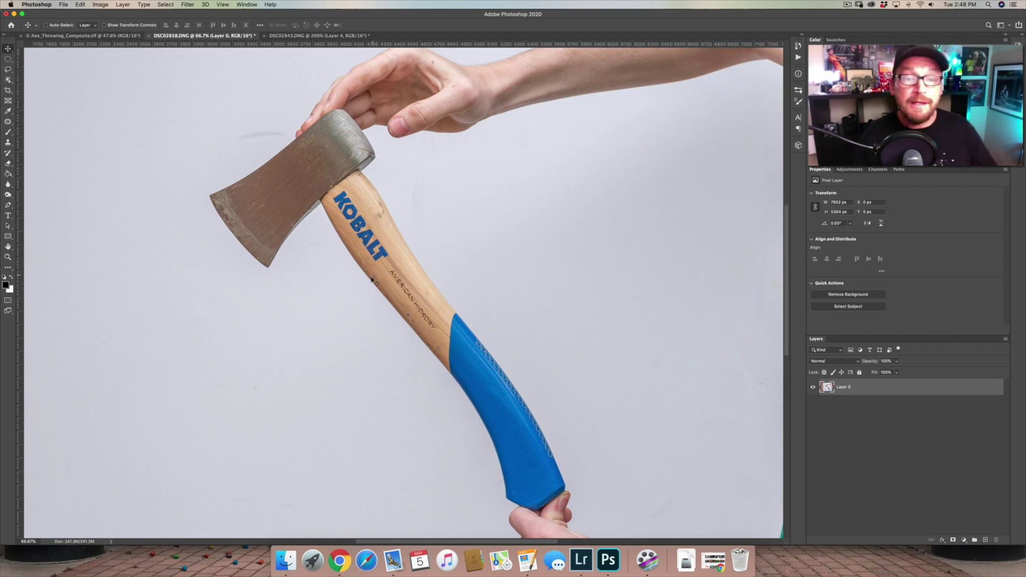
key(p)
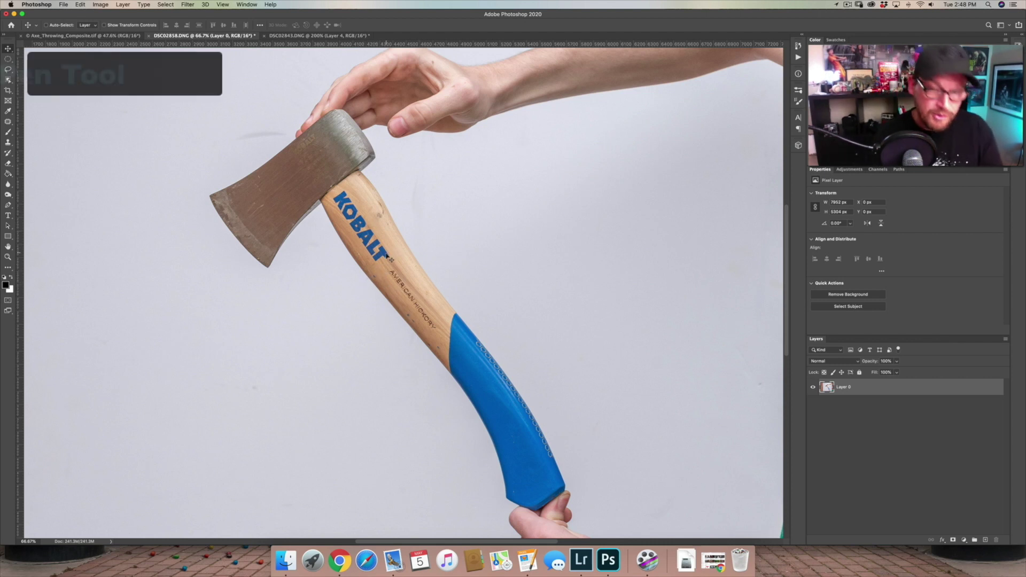
right_click(12, 208)
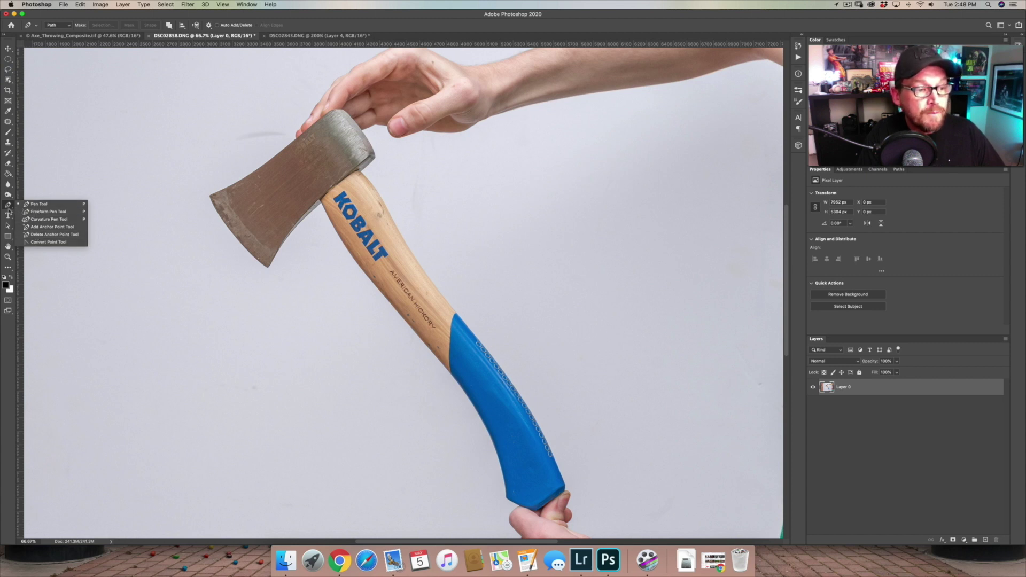
click(9, 208)
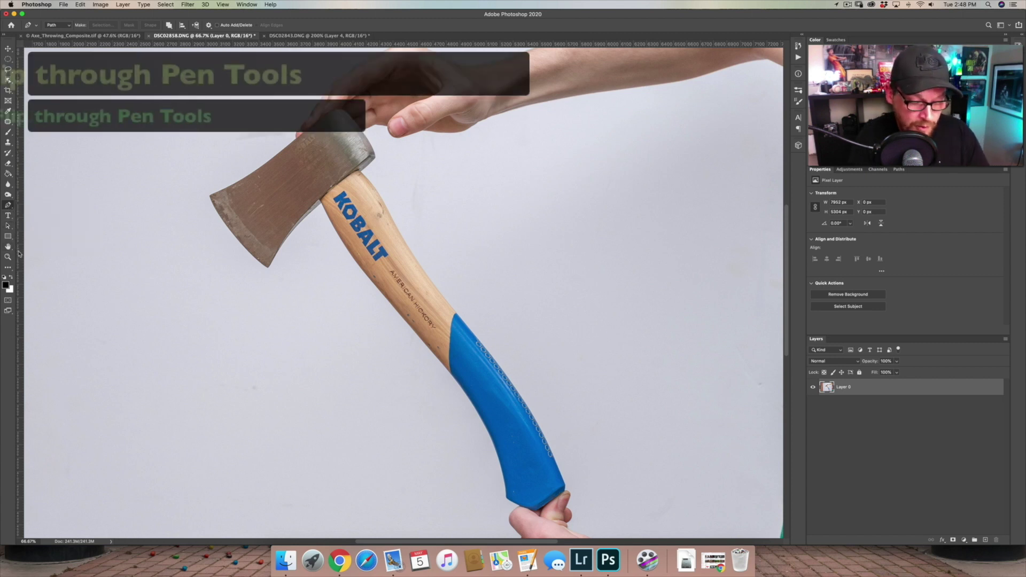
key(shift+p)
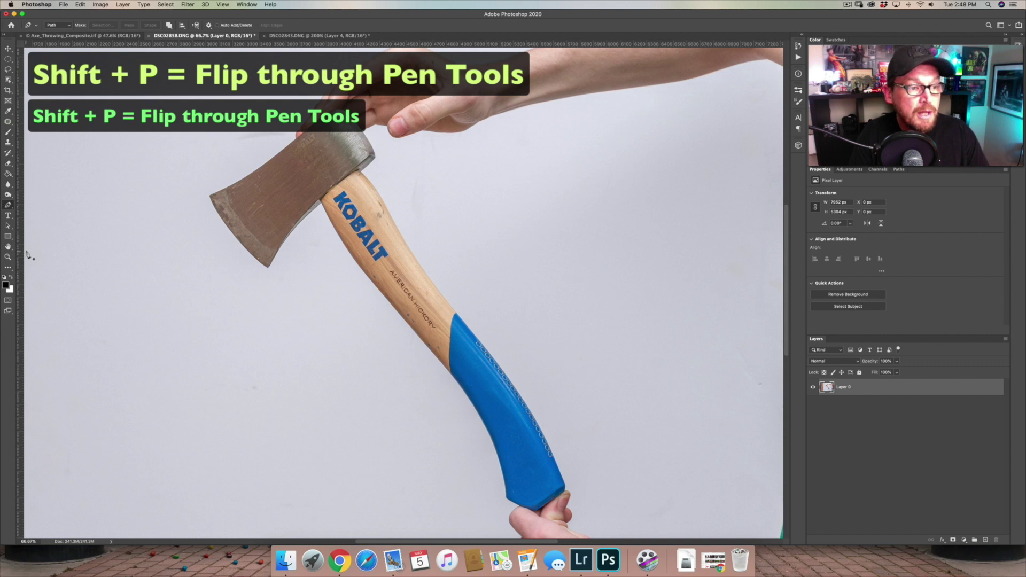
key(shift+p)
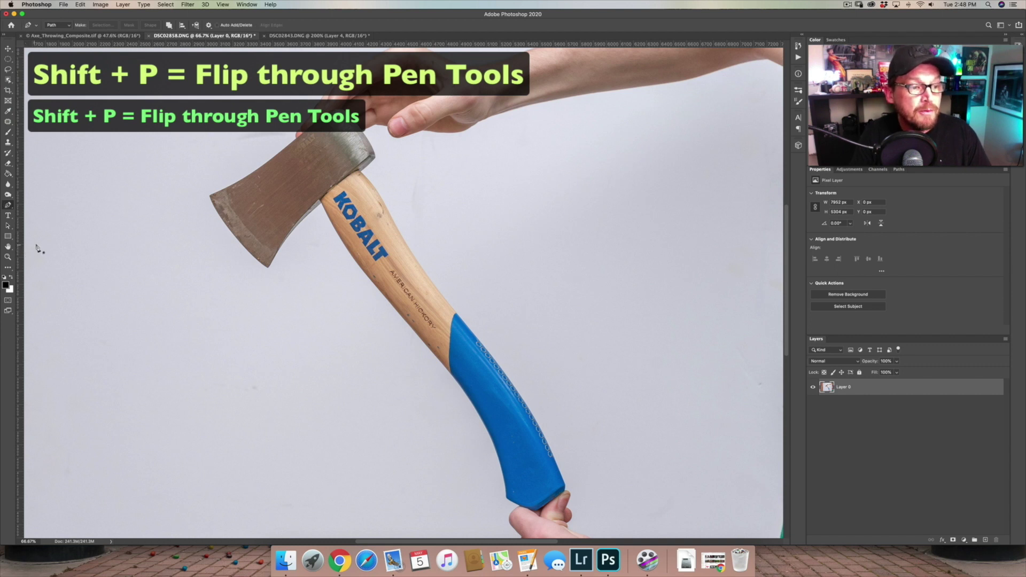
right_click(8, 205)
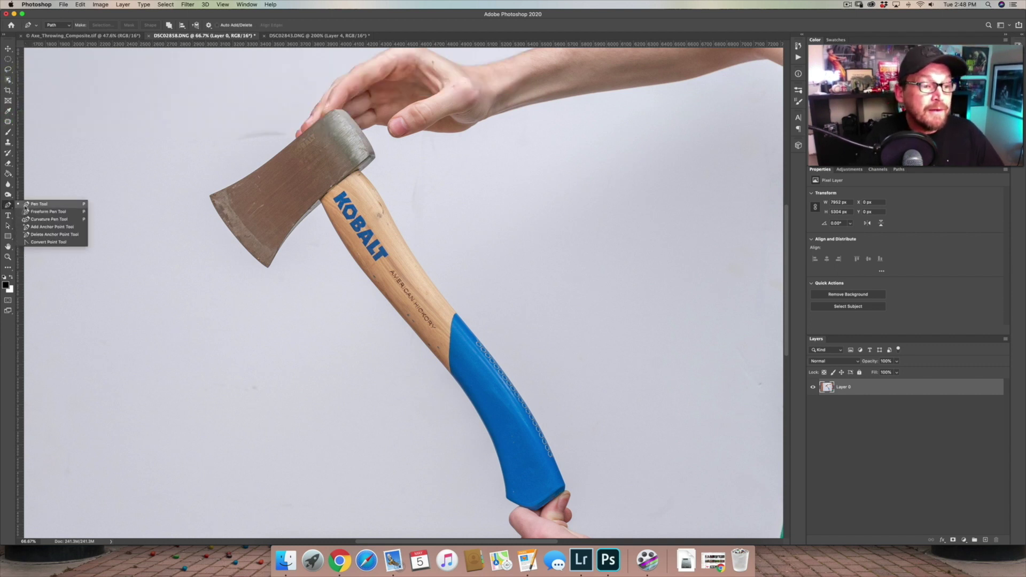
click(33, 204)
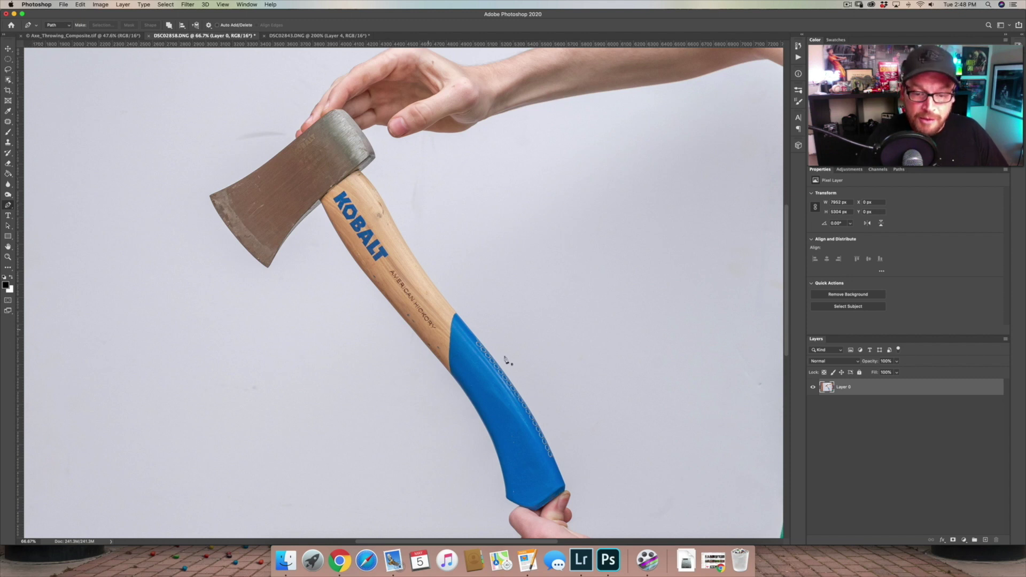
Start a pen path at the butt end of the blue grip and trace it around the corner onto the hexagon-patterned edge.
scroll(558, 474, up, 4)
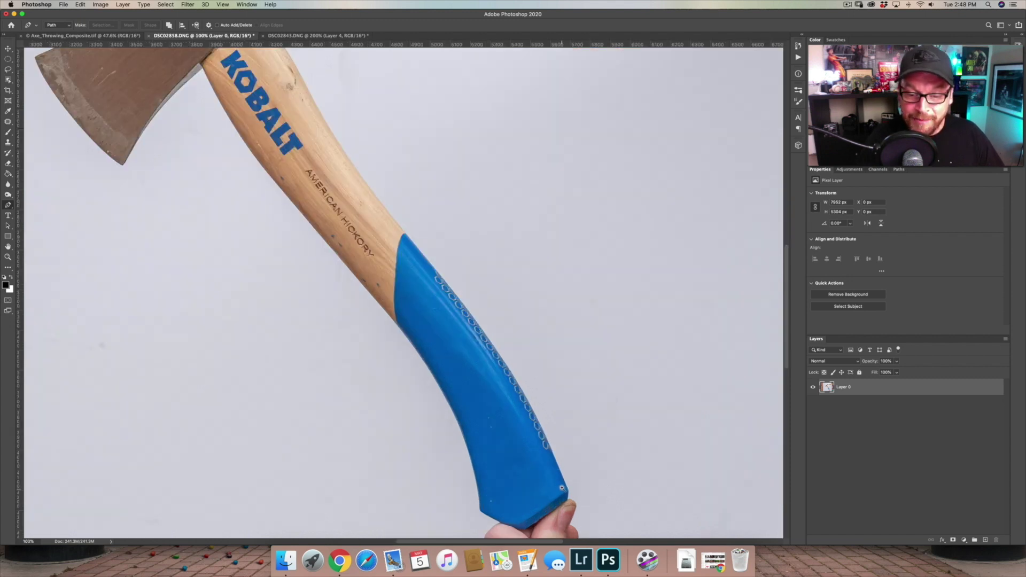
scroll(535, 470, down, 5)
scroll(455, 420, down, 1)
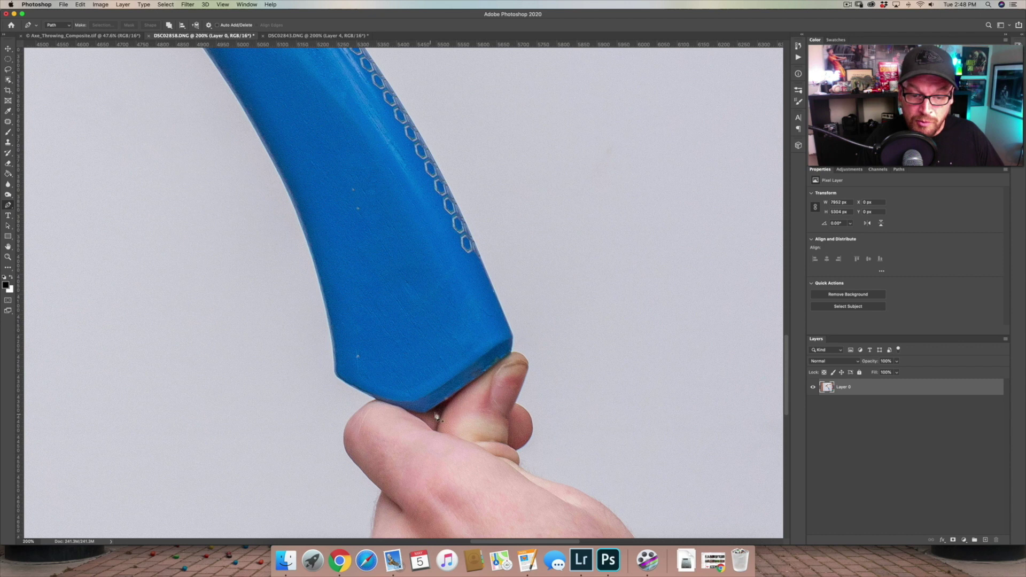
scroll(510, 364, up, 10)
scroll(481, 358, left, 4)
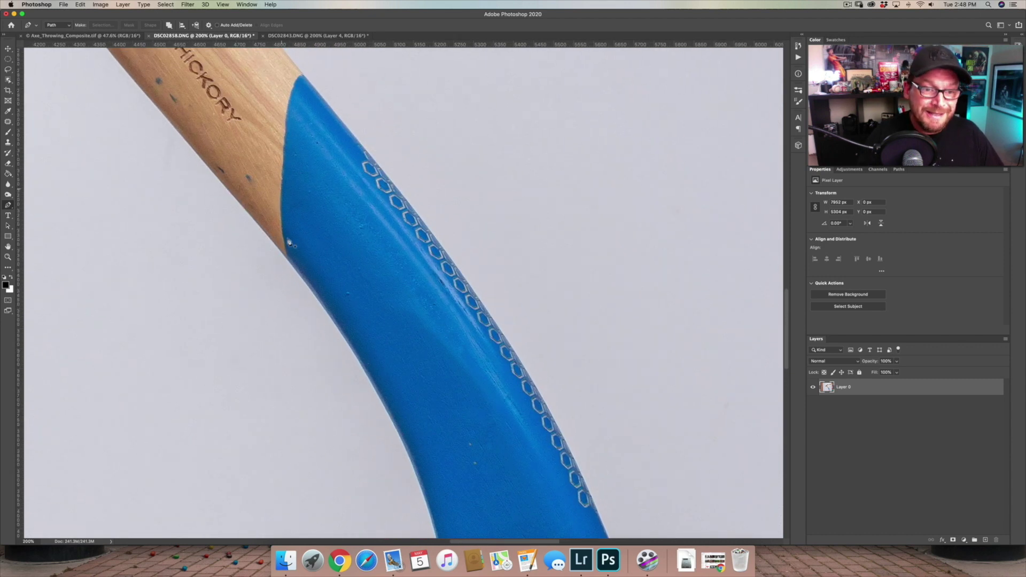
scroll(389, 400, down, 10)
scroll(389, 400, right, 3)
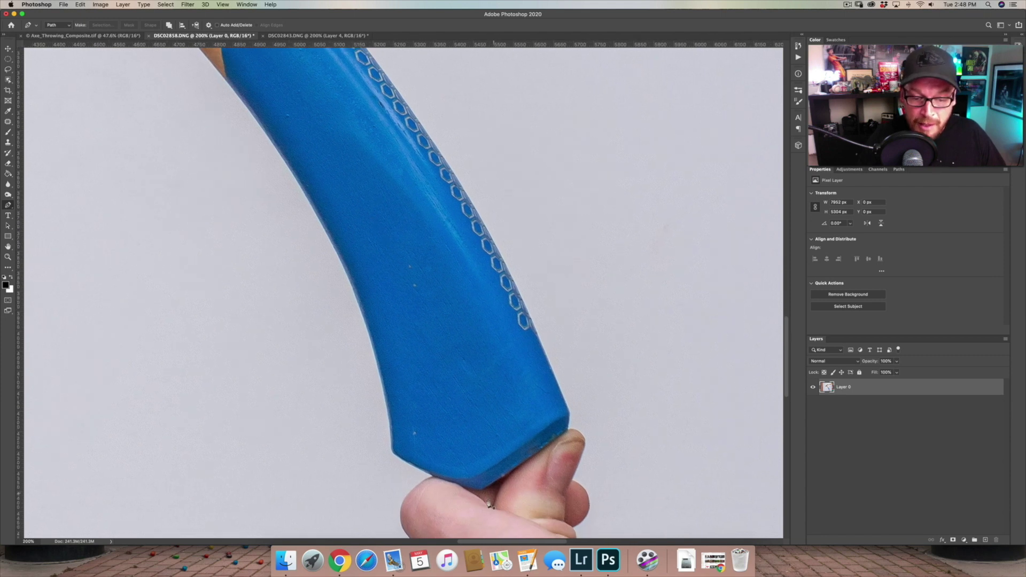
click(482, 489)
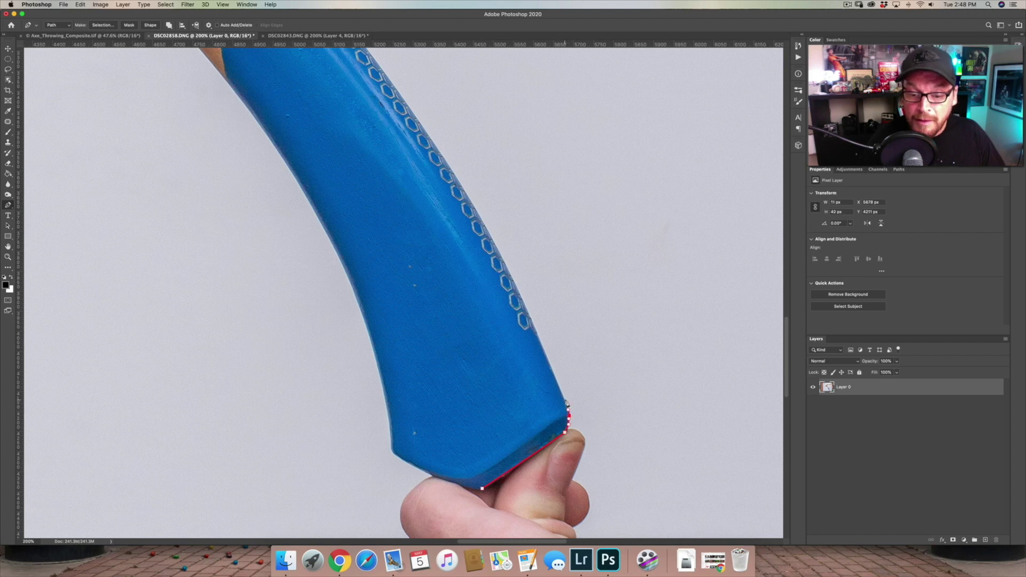
click(416, 118)
Continue the path along the hexagon-patterned edge to the tip where the blue grip meets the wood.
scroll(374, 107, up, 5)
click(342, 63)
drag(340, 67, 330, 92)
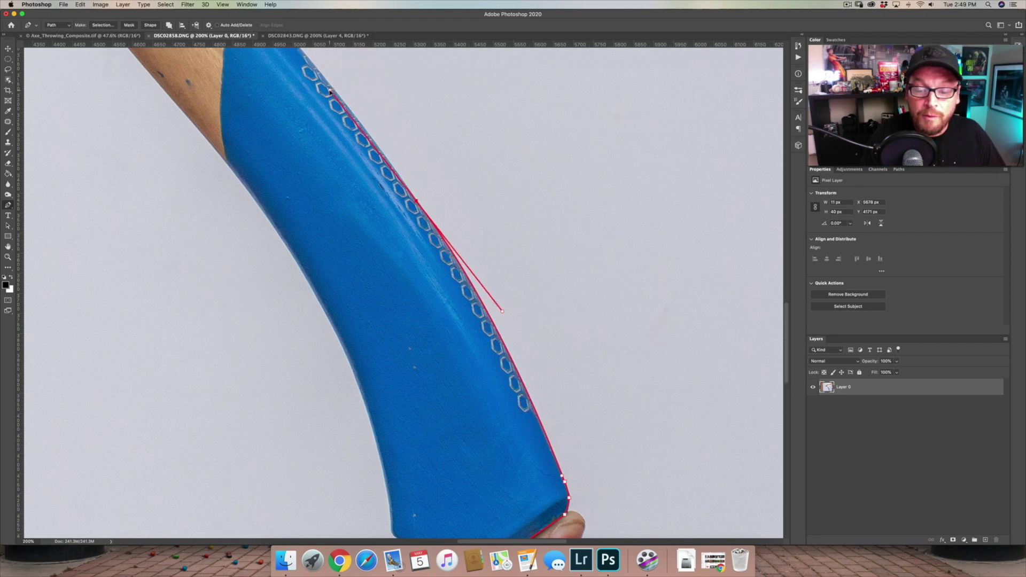
key(super+z)
click(368, 132)
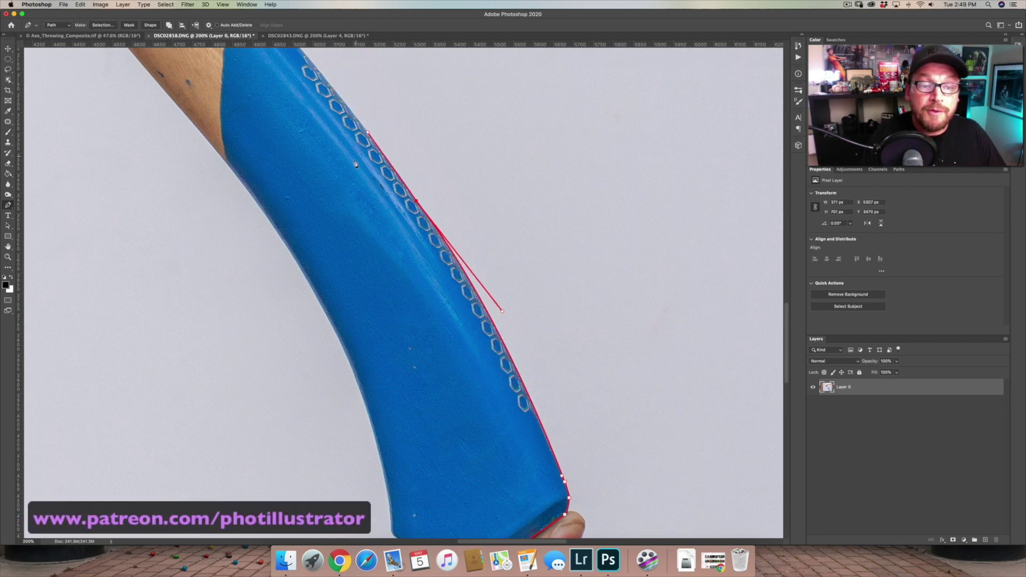
scroll(342, 181, up, 6)
scroll(342, 180, left, 4)
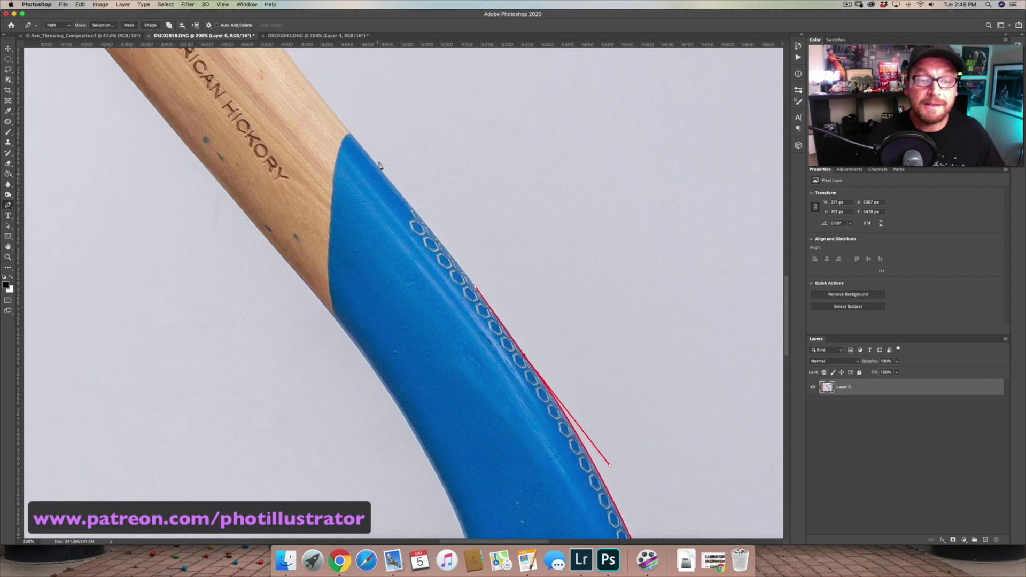
click(352, 137)
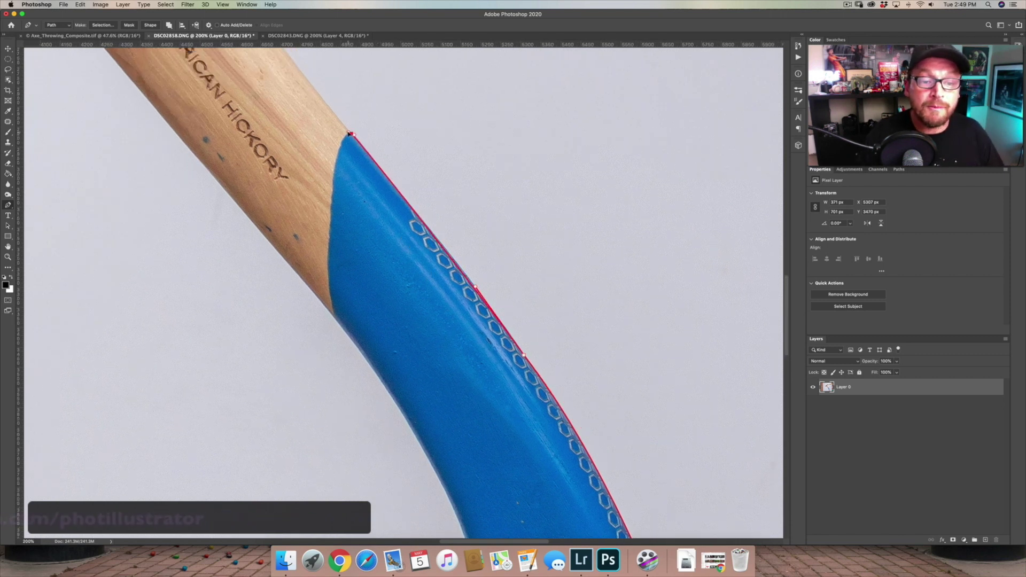
drag(342, 126, 337, 122)
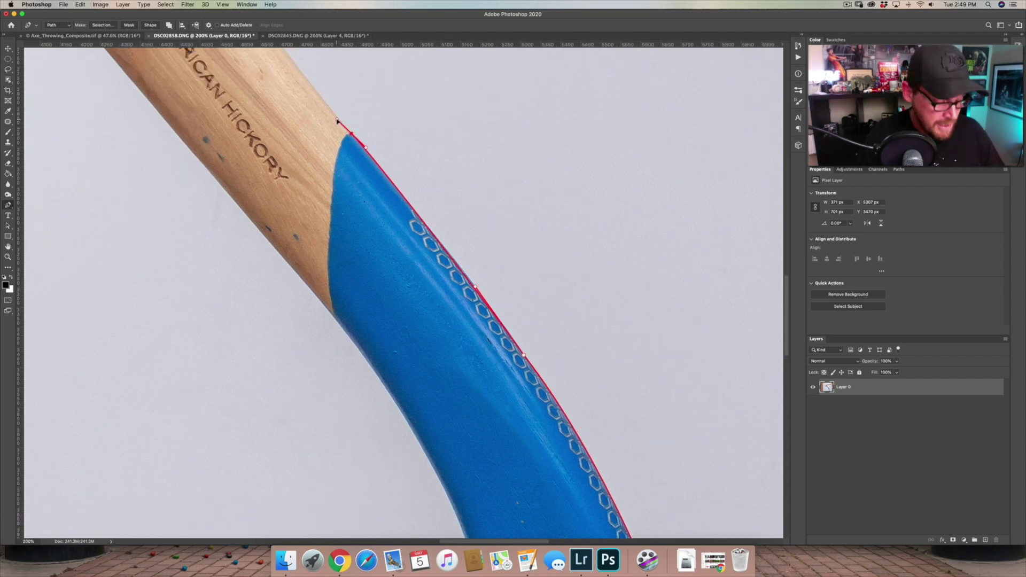
Trace the path across the blue-and-wood boundary and down the grip's inner edge, closing it at the butt end.
click(336, 174)
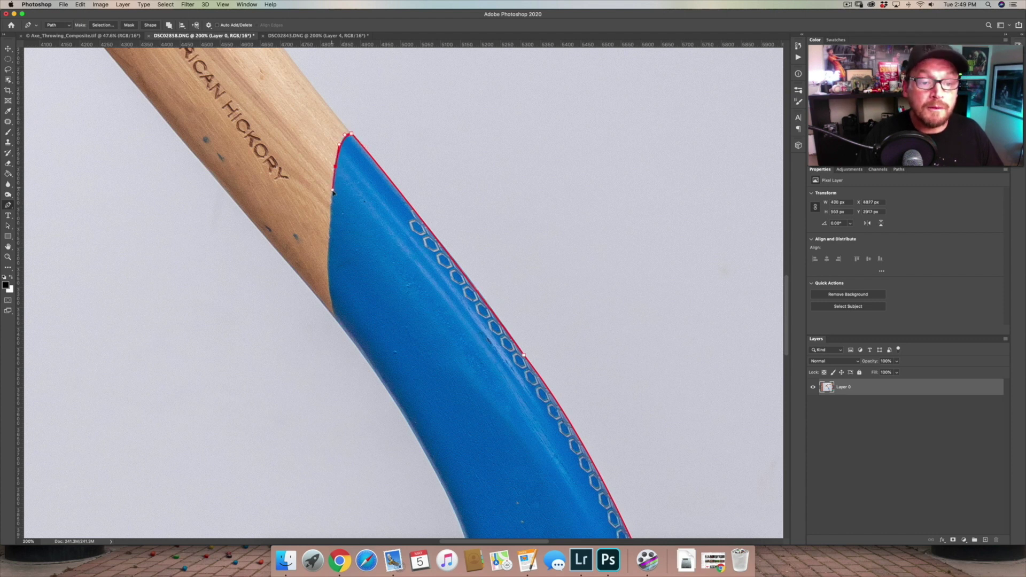
drag(333, 309, 338, 327)
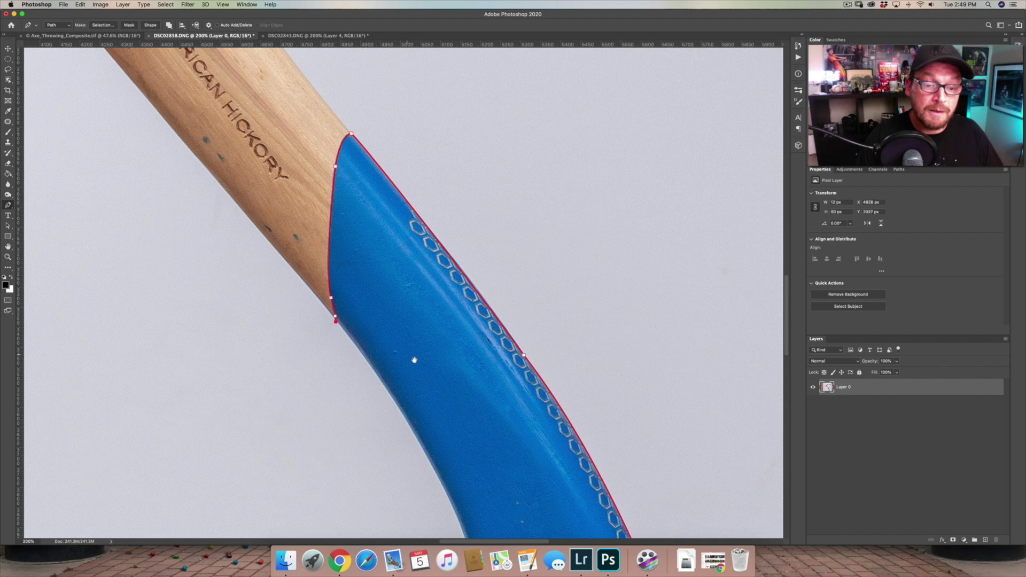
scroll(412, 355, down, 6)
drag(415, 316, 450, 400)
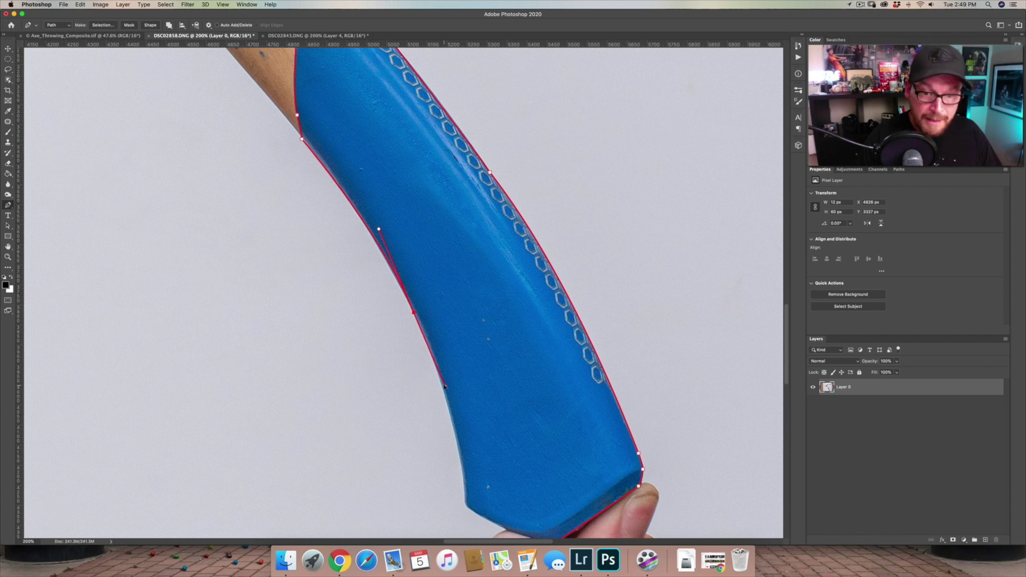
click(470, 512)
drag(469, 502, 468, 536)
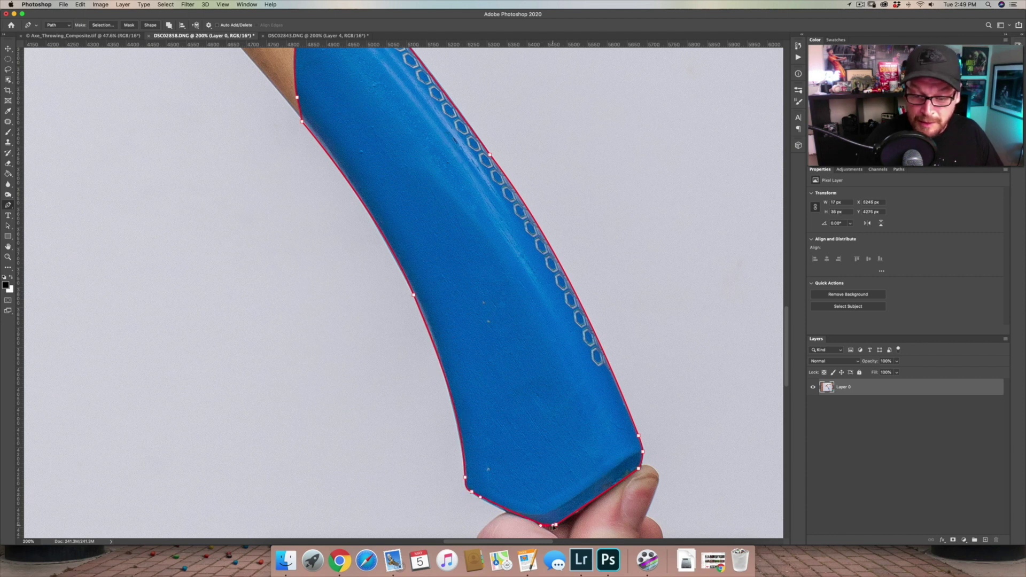
click(556, 526)
Convert the closed grip path into a new anti-aliased selection.
right_click(544, 381)
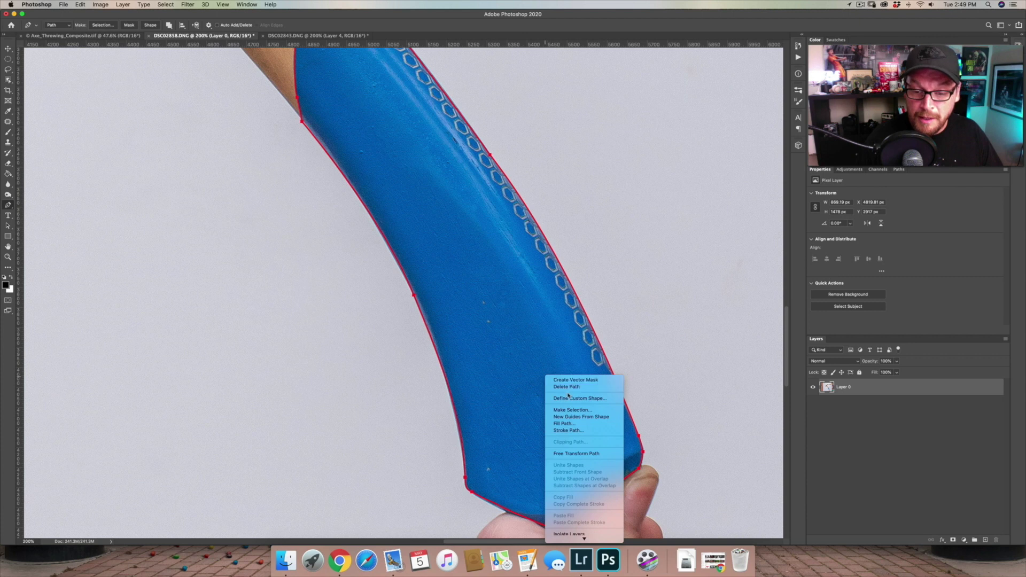
click(567, 407)
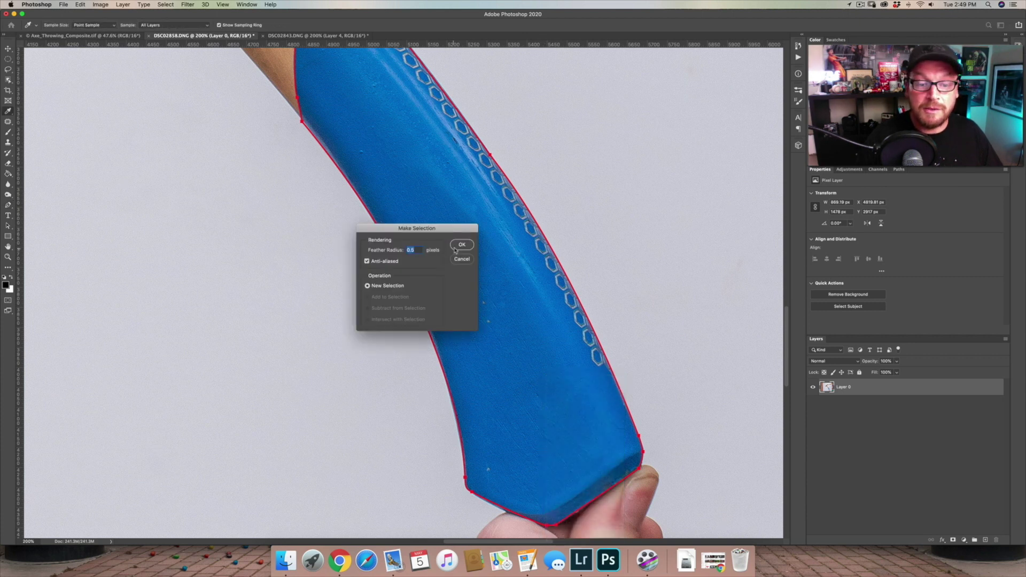
click(456, 247)
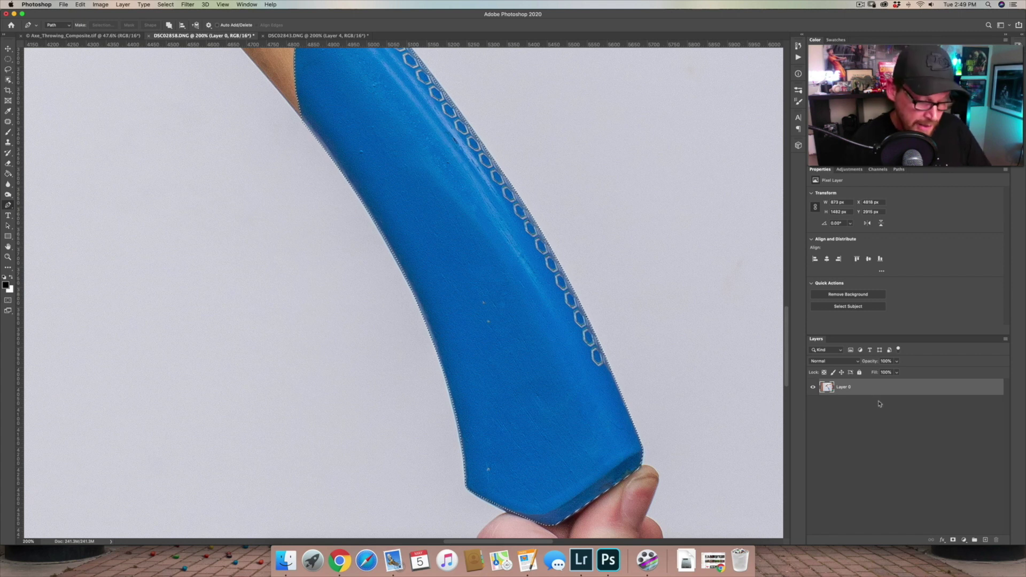
Try copying the selected grip to a new layer and masking Layer 0 with the selection, undoing each attempt.
key(super+j)
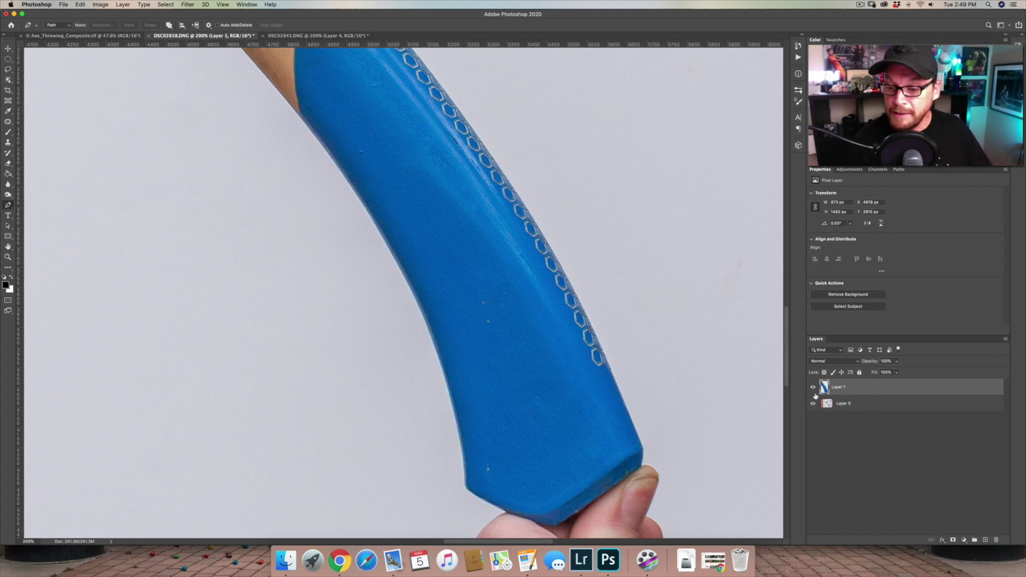
key(super+z)
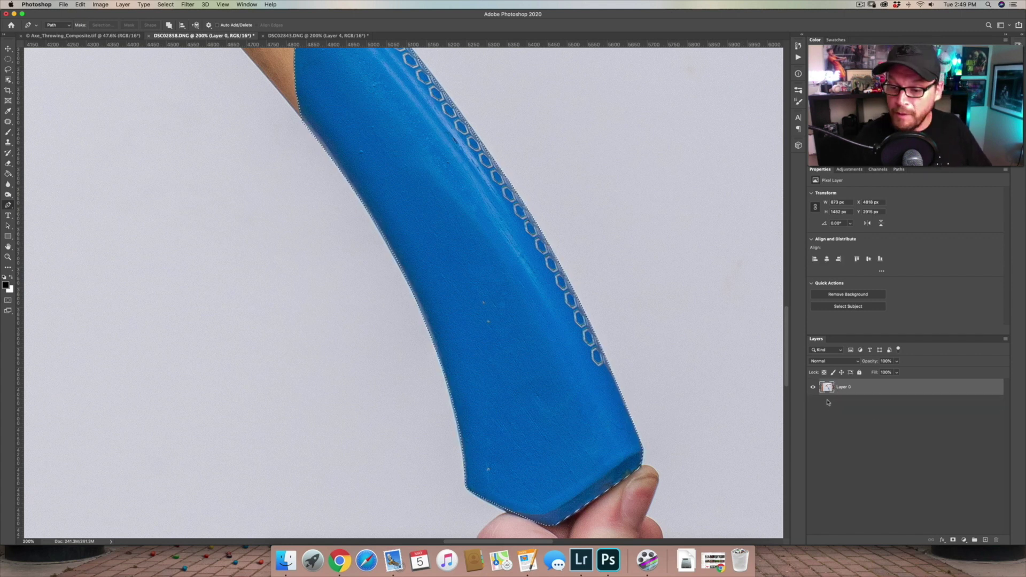
click(953, 540)
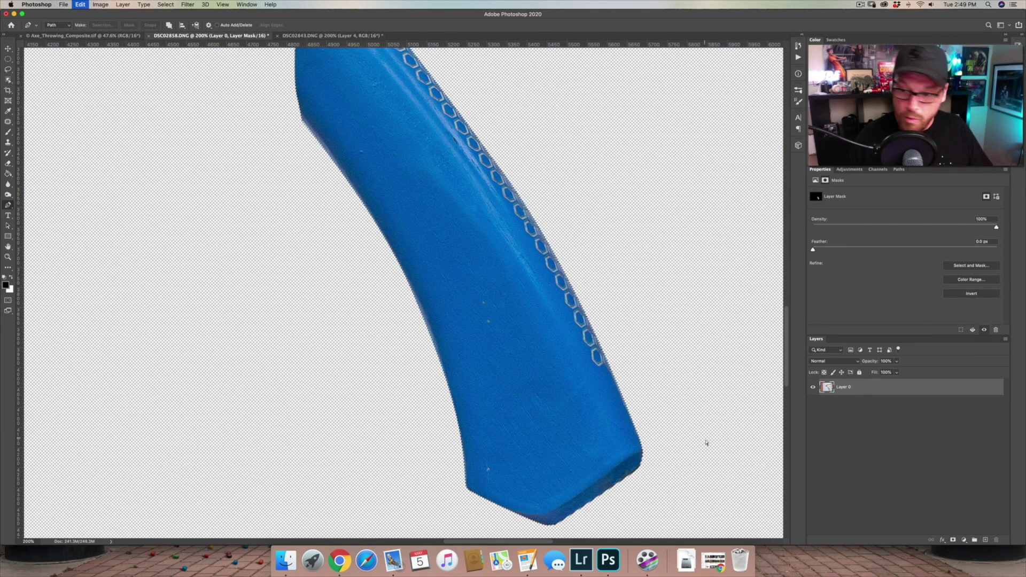
key(super+z)
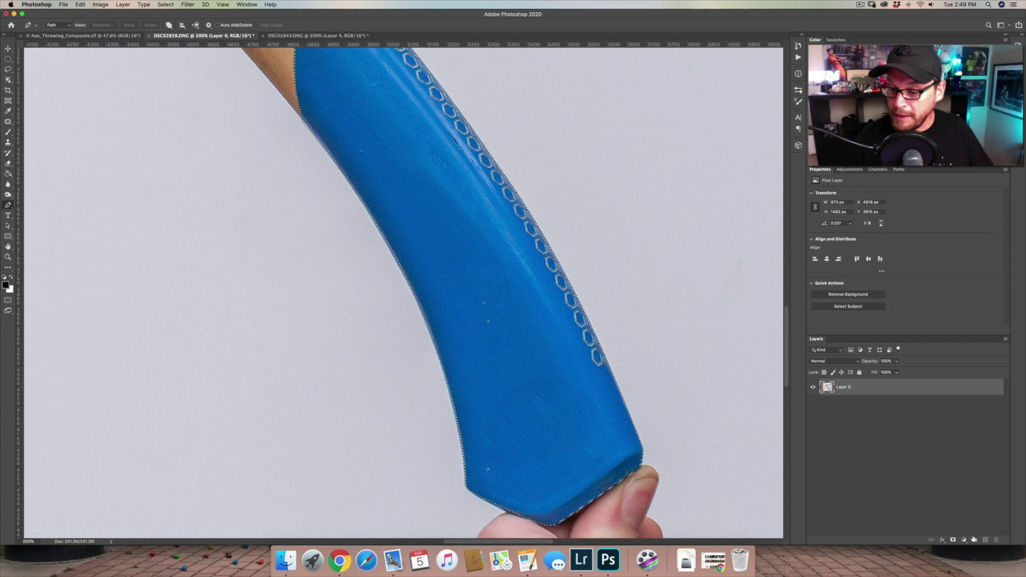
Add a Hue/Saturation adjustment layer masked to the grip selection and set its hue to +82 for a magenta grip.
click(965, 540)
click(979, 455)
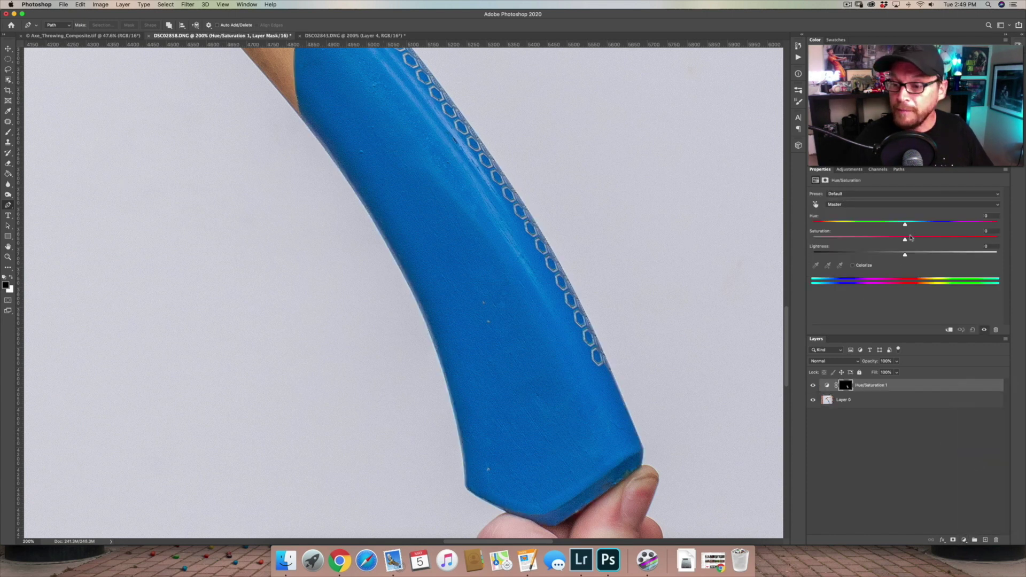
drag(905, 224, 897, 291)
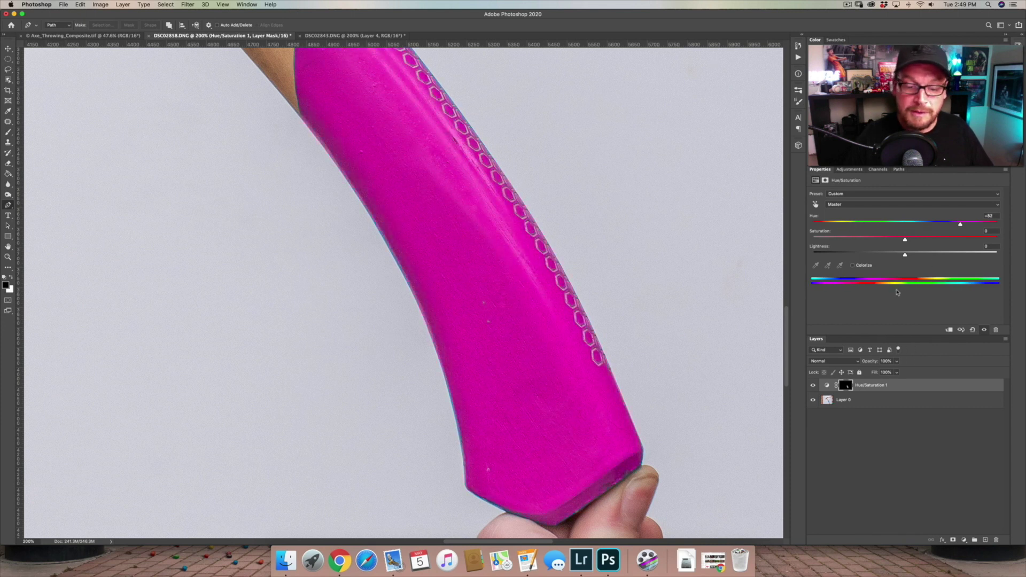
click(874, 387)
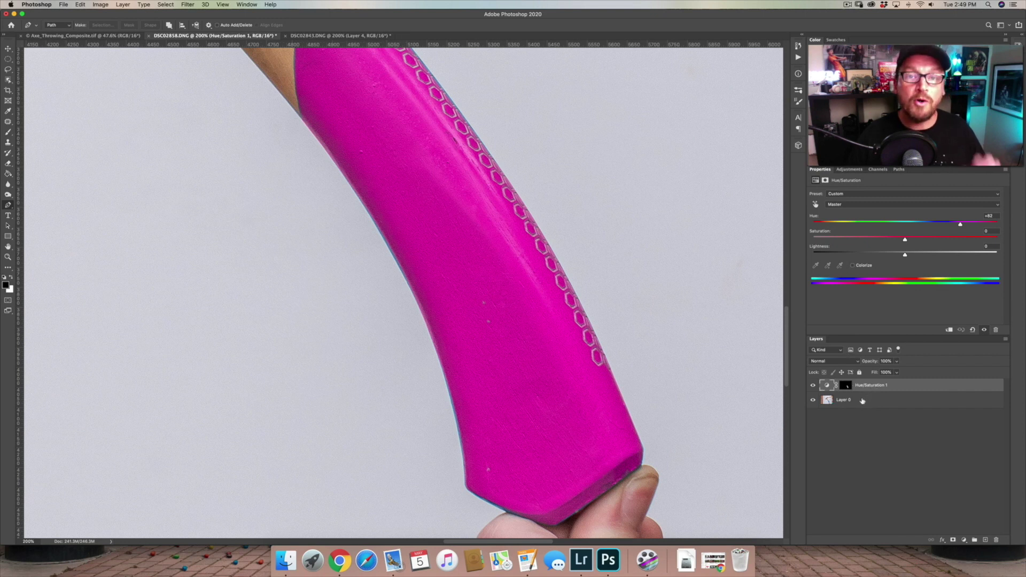